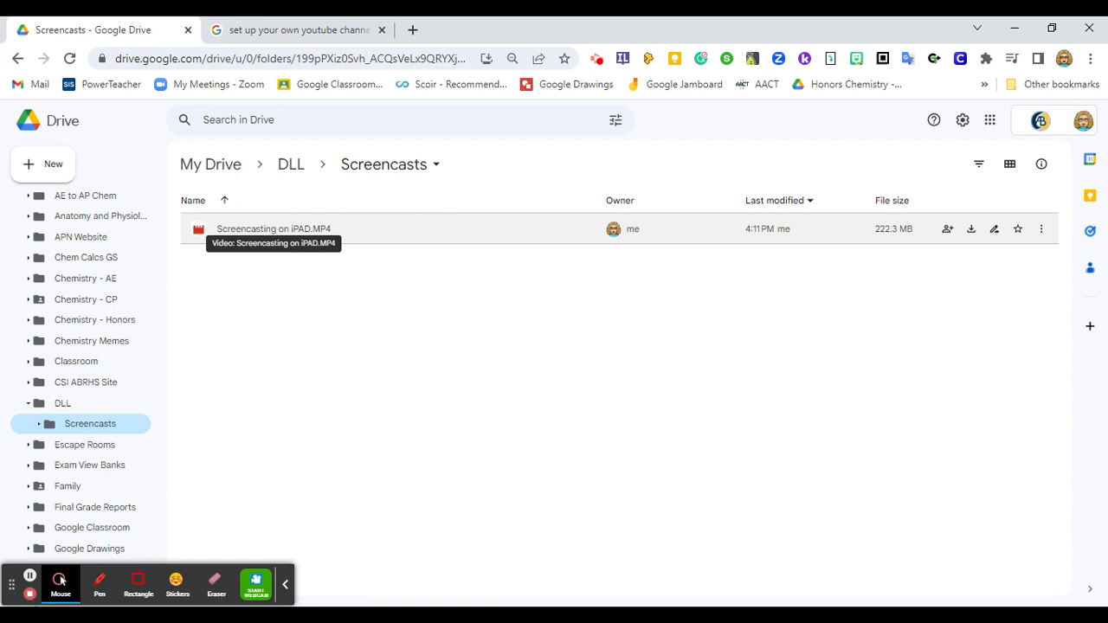
Open youtube.com in a new browser tab
click(411, 29)
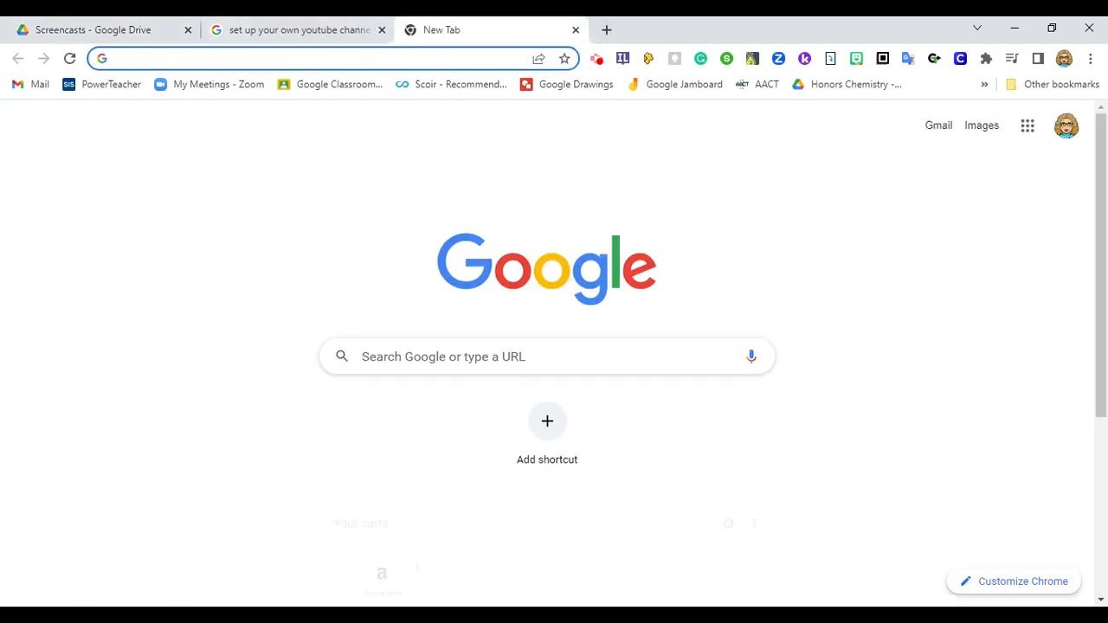
text(youtube.co)
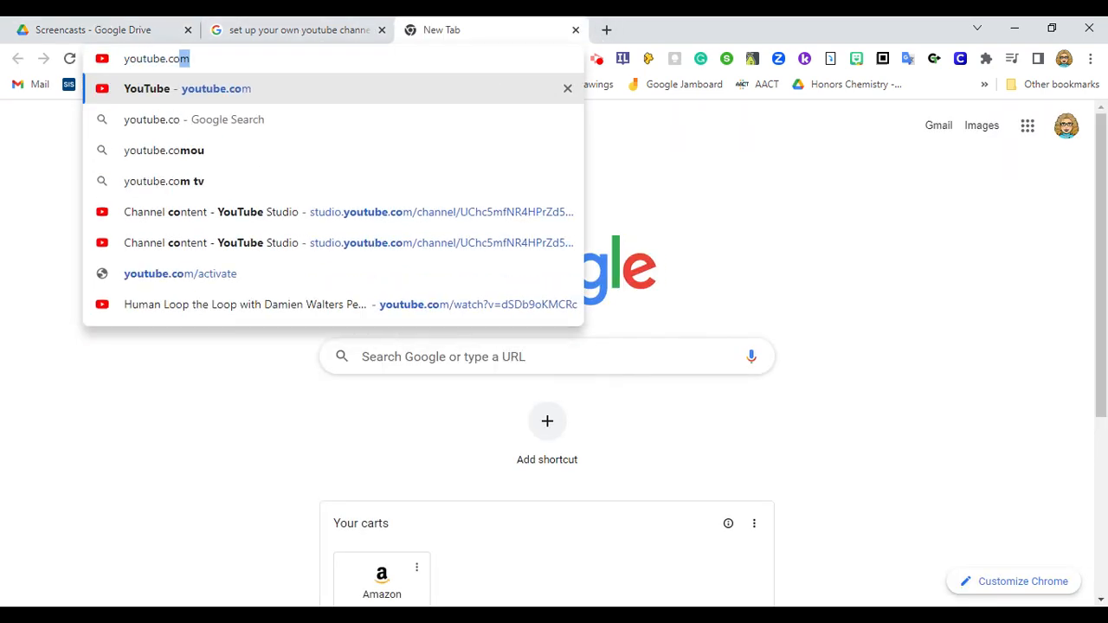
key(Return)
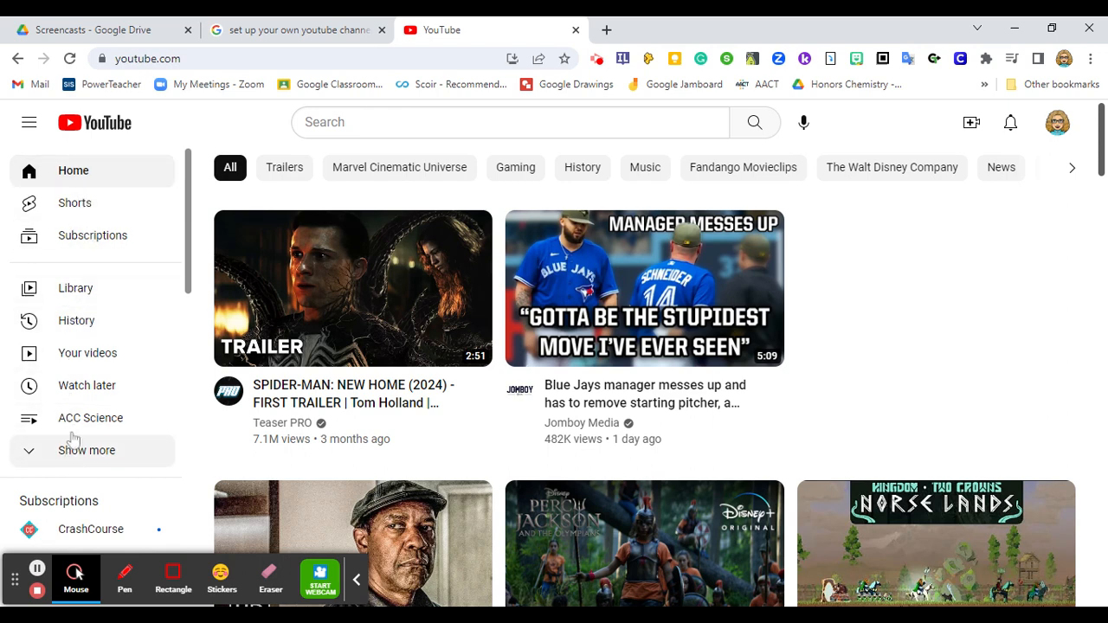
Open the account's own videos as channel content in YouTube Studio
scroll(74, 435, down, 2)
scroll(78, 432, down, 3)
scroll(99, 428, up, 4)
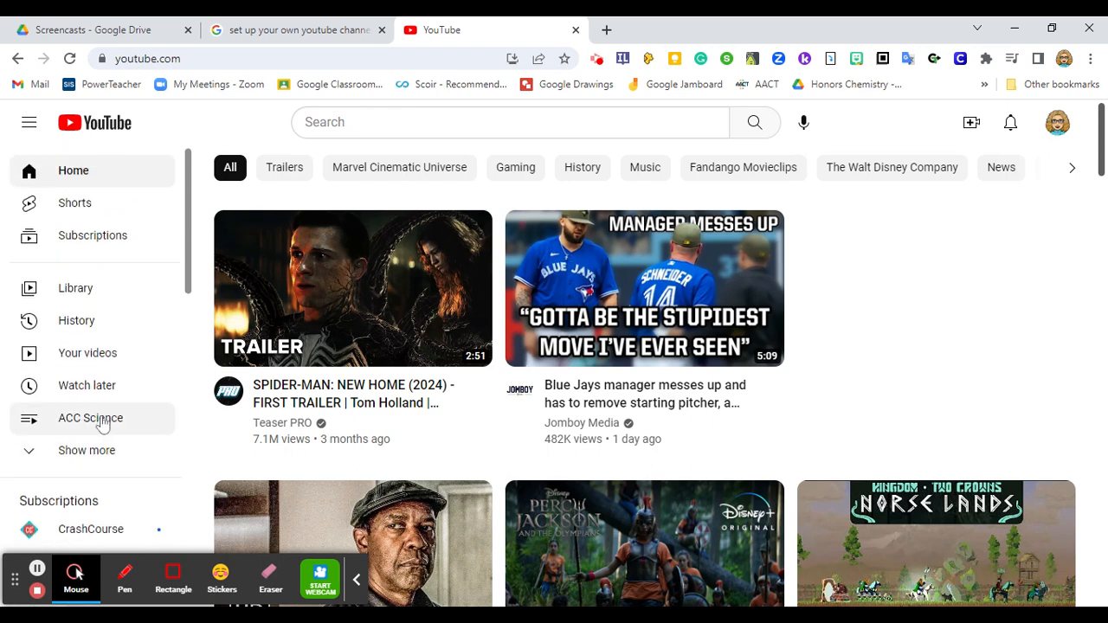
click(93, 361)
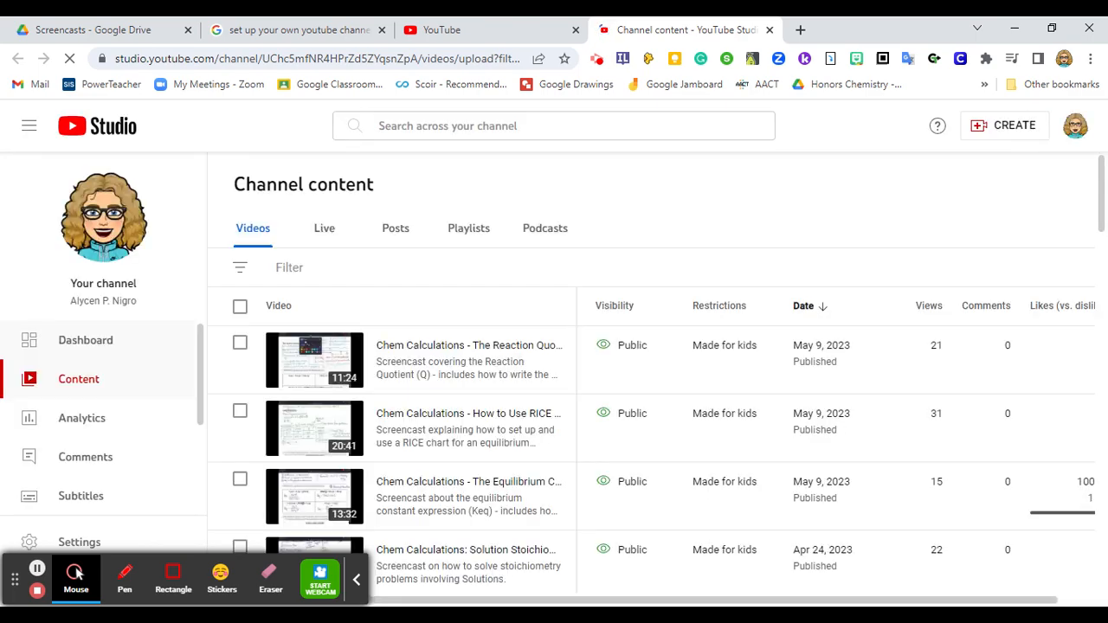
Look through the first page of videos uploaded to the channel
scroll(500, 260, down, 3)
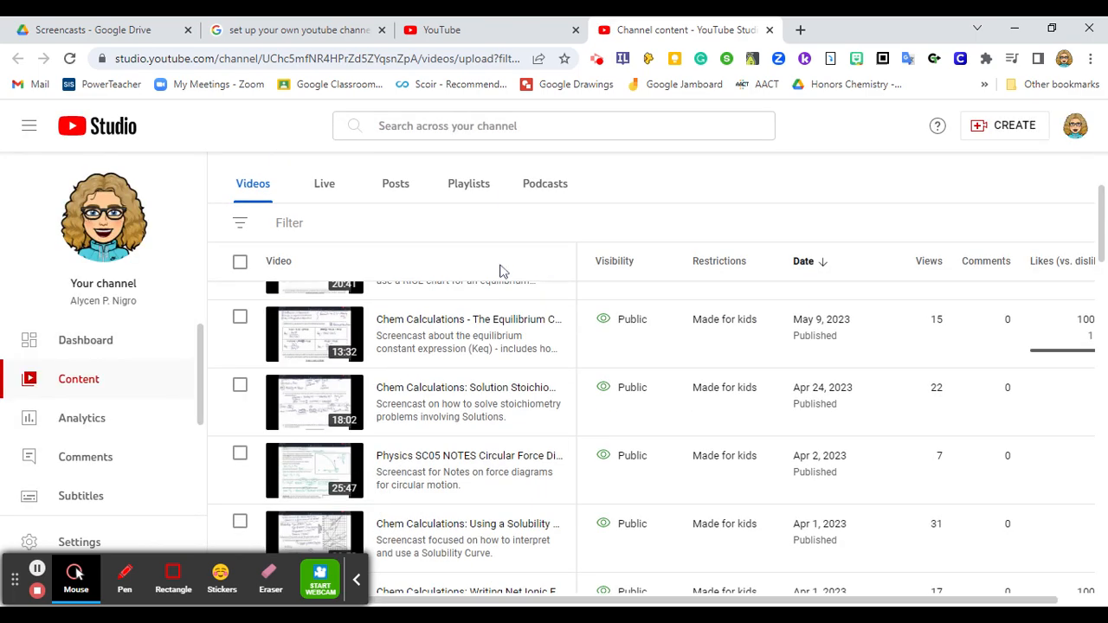
scroll(459, 424, down, 5)
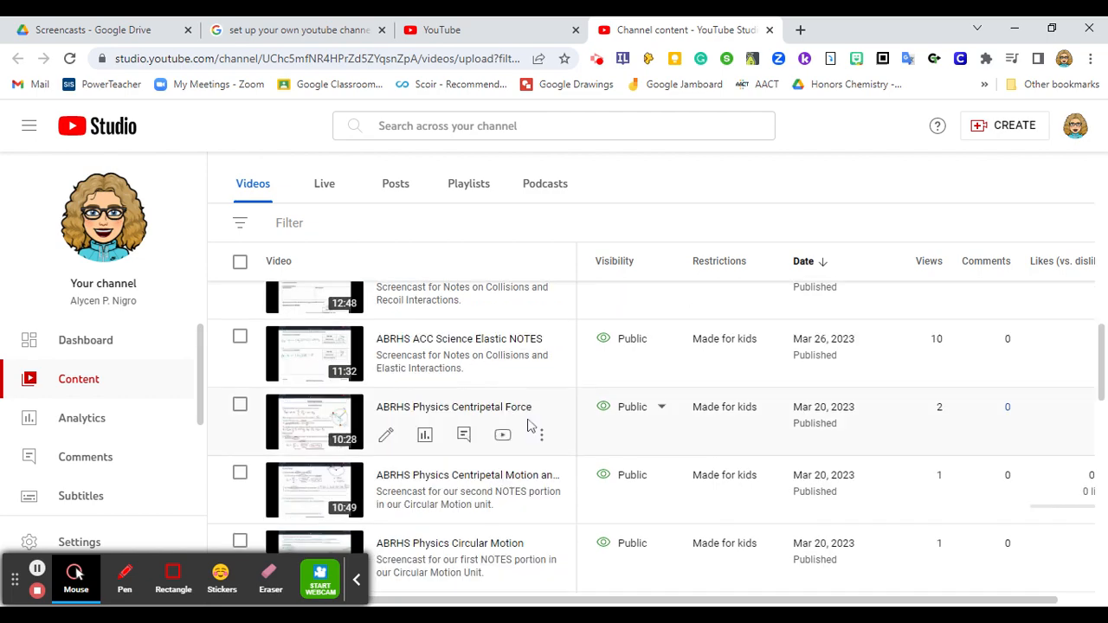
scroll(480, 416, down, 3)
scroll(483, 418, down, 8)
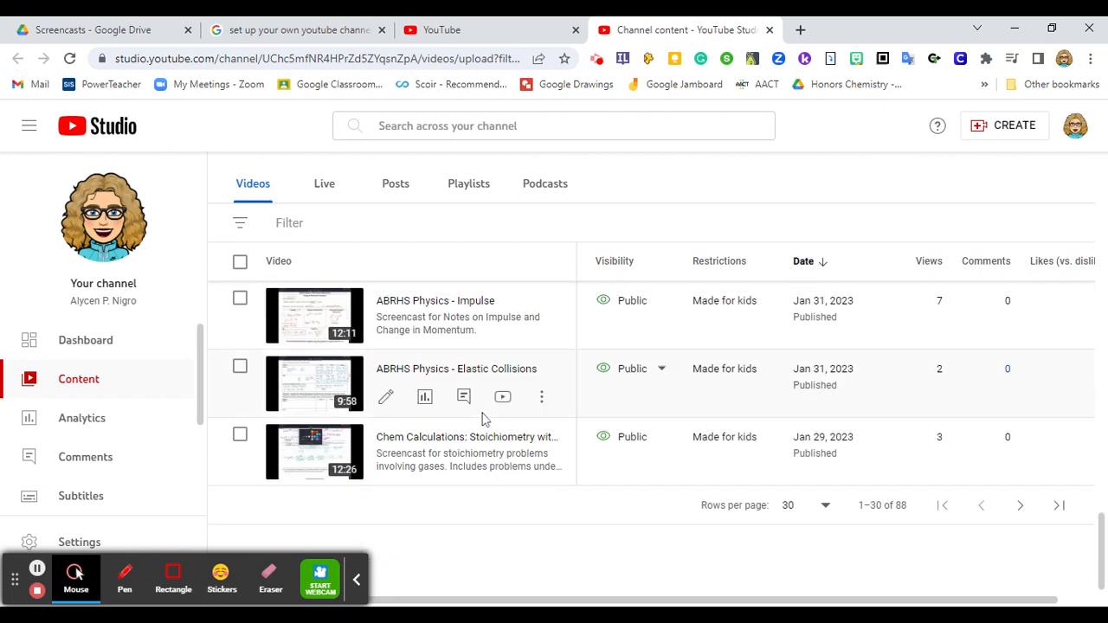
scroll(483, 418, up, 6)
scroll(483, 418, up, 15)
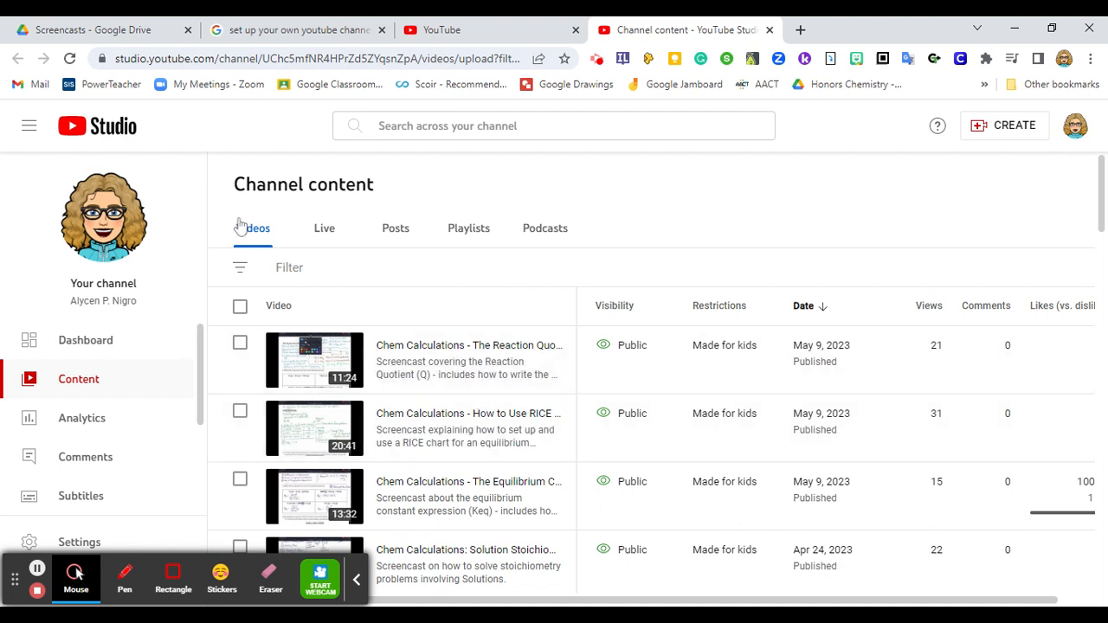
Check the Google search results on setting up a YouTube channel, revisit the YouTube home page and return to the channel content
click(275, 33)
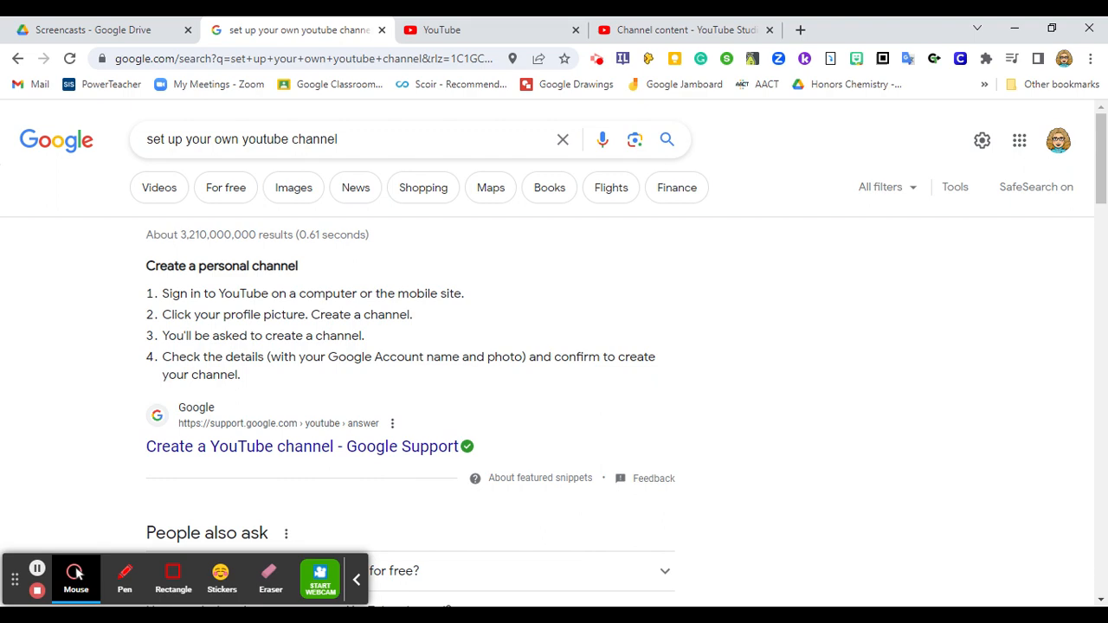
click(478, 31)
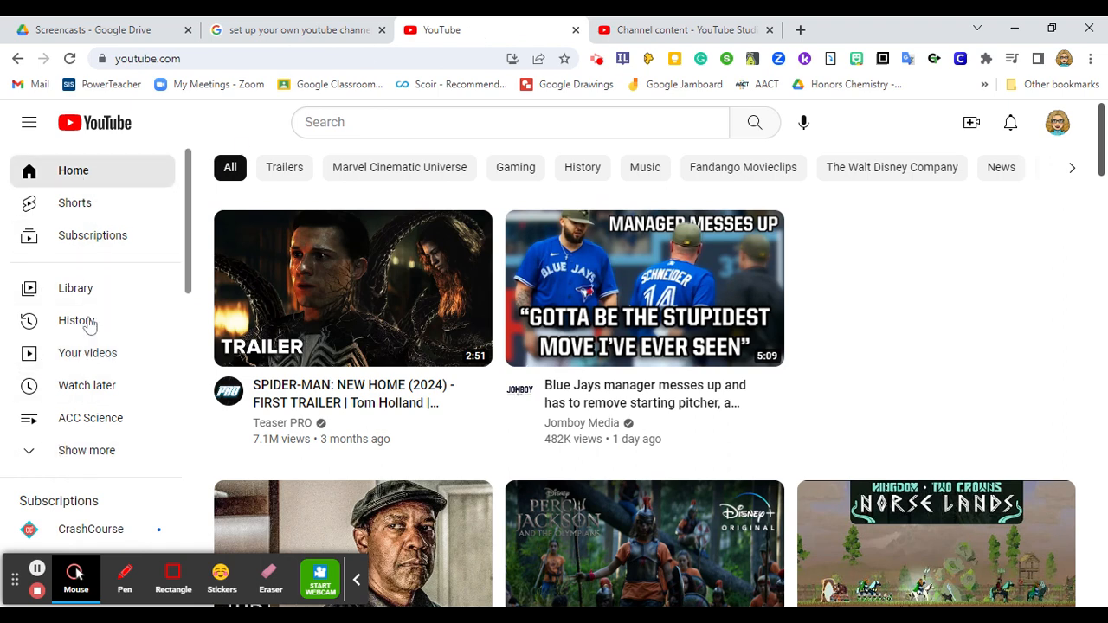
click(652, 31)
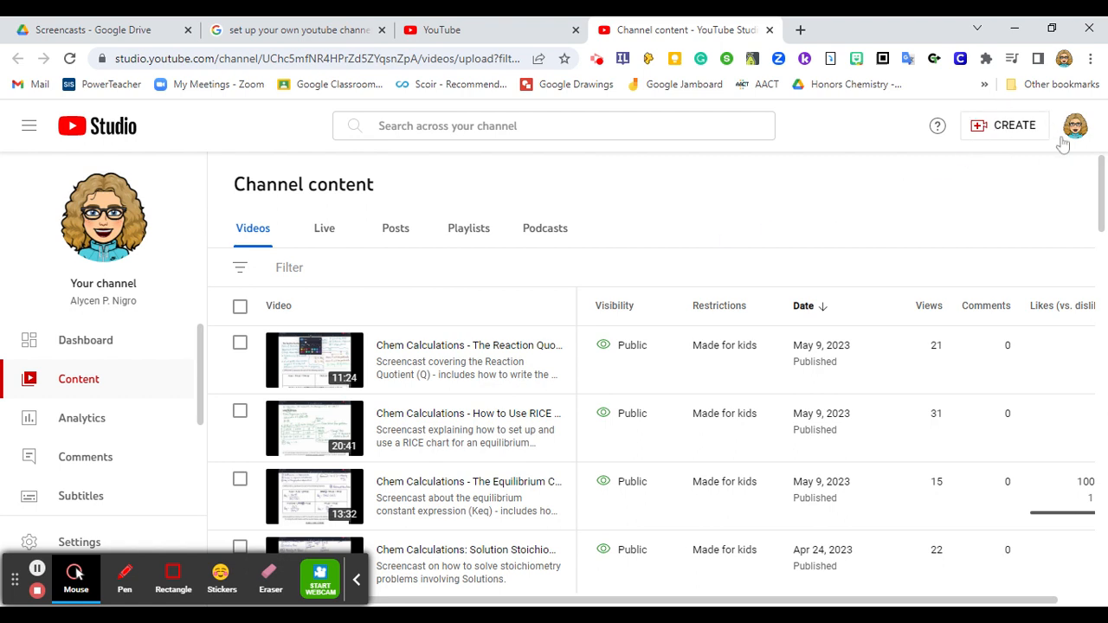
Start a new video upload on the channel with the file Screencasting on iPAD.MP4
click(1006, 130)
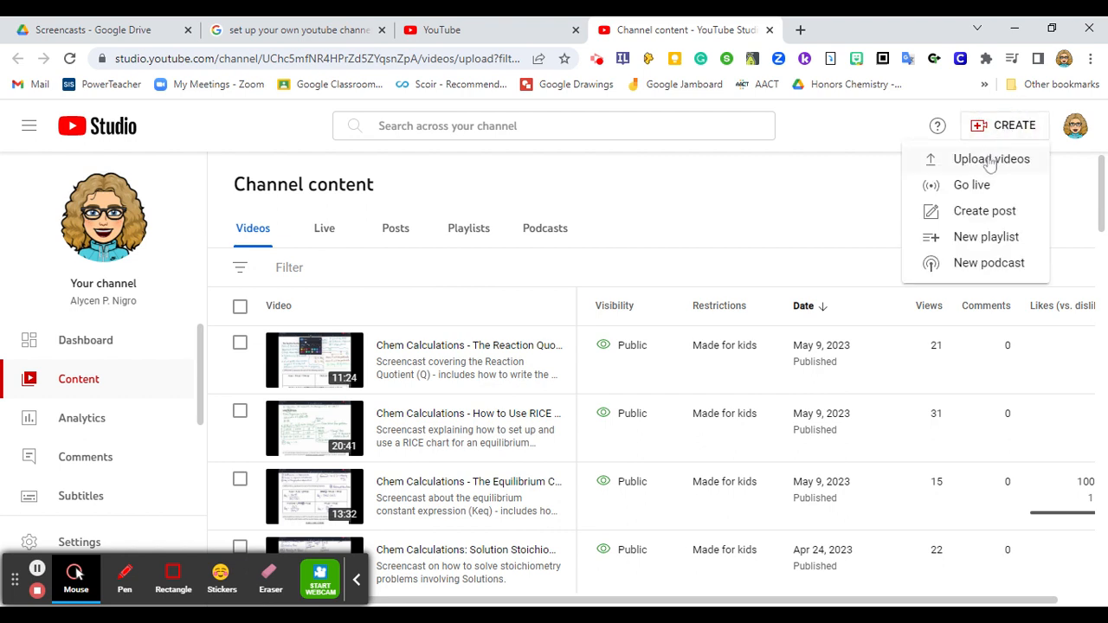
click(989, 163)
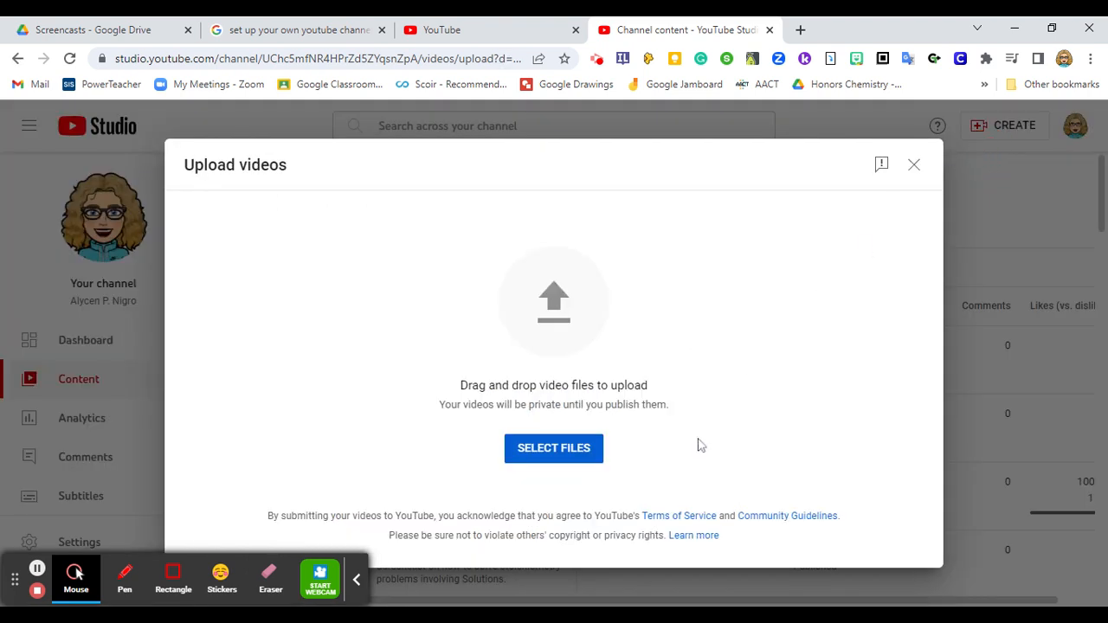
click(558, 457)
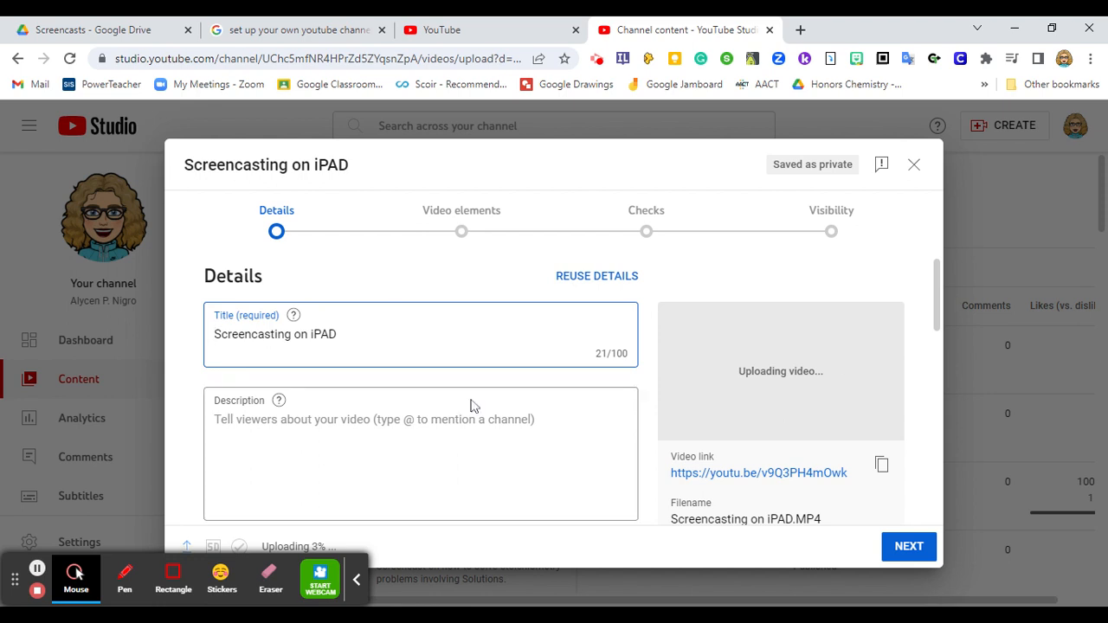
Extend the uploaded video's title to "Screencasting on iPAD at ABRHS"
click(371, 329)
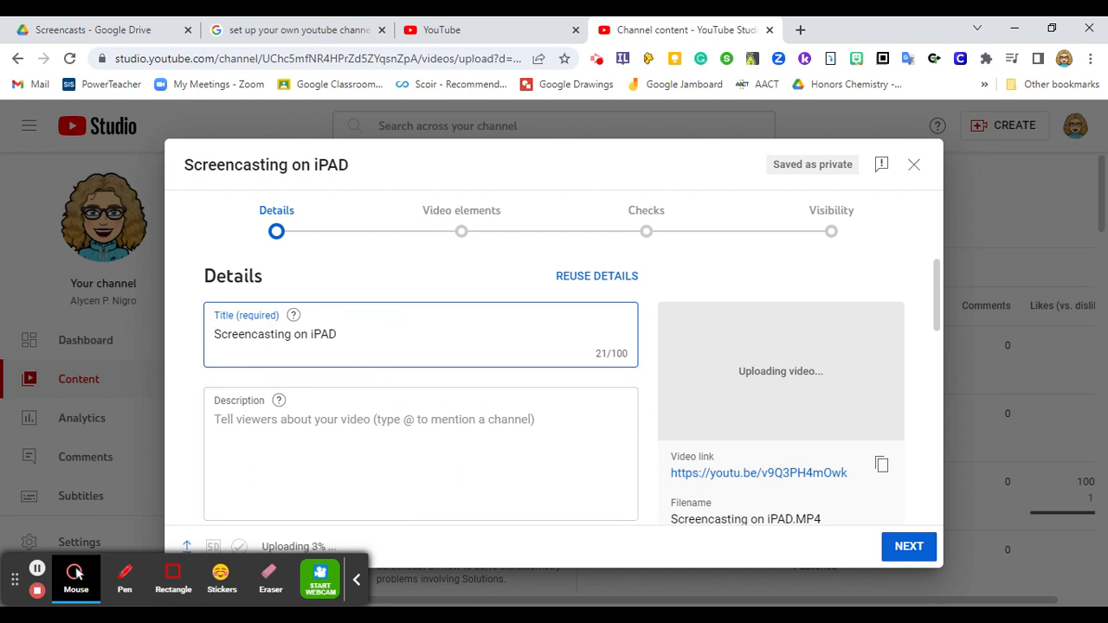
click(350, 334)
click(214, 335)
click(294, 335)
click(338, 335)
text(at )
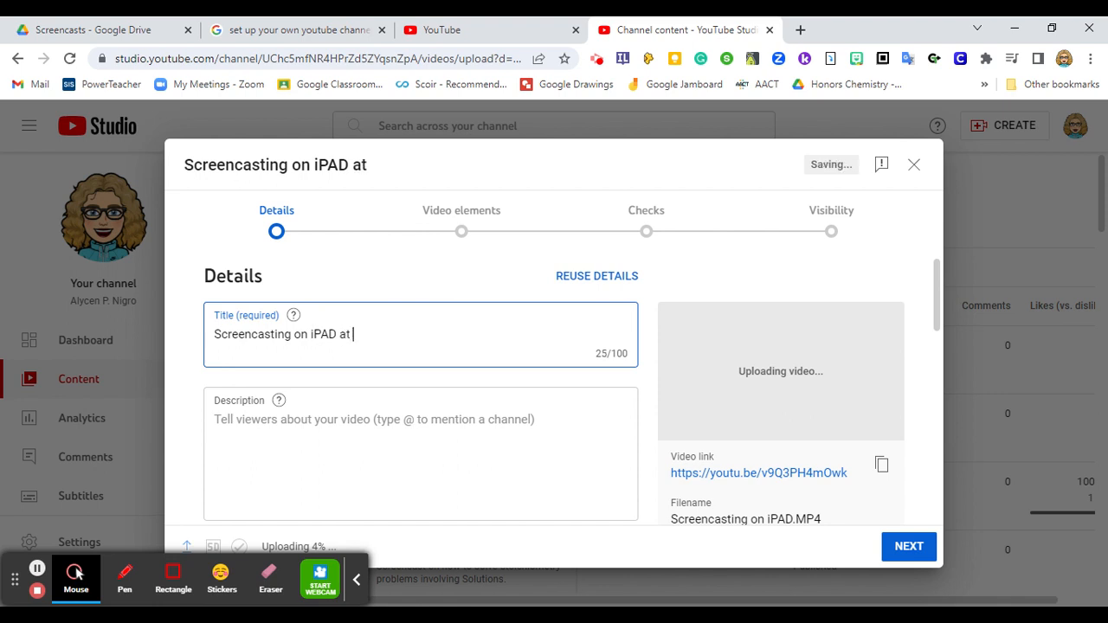
text(ABRHS)
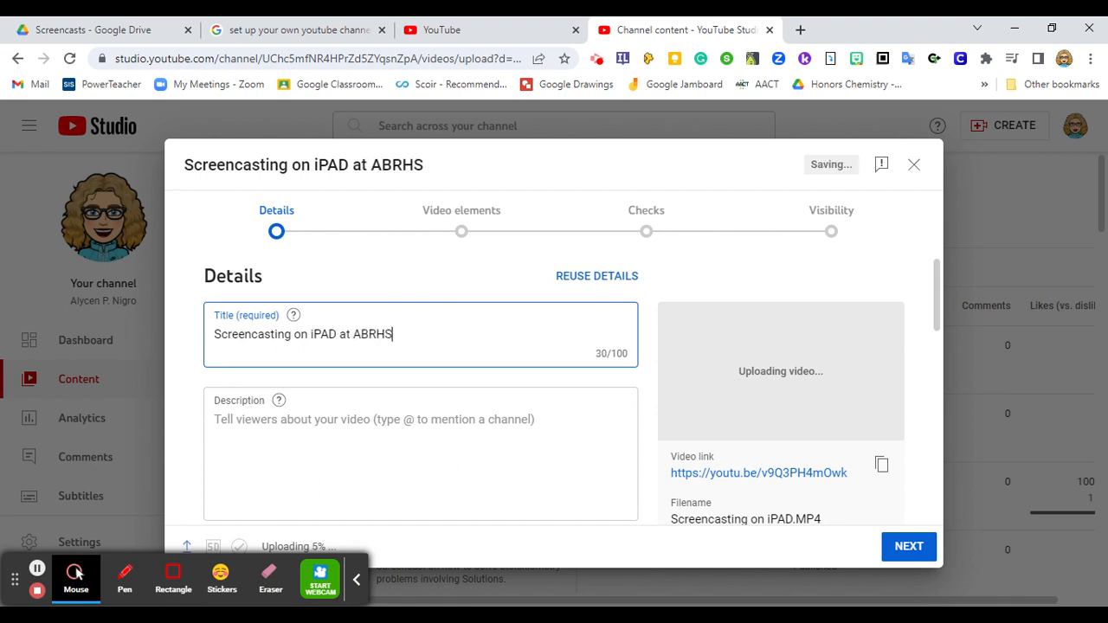
Enter the video description "Screencast detailing how to create a screencast of materials in Notability on an iPad."
click(217, 420)
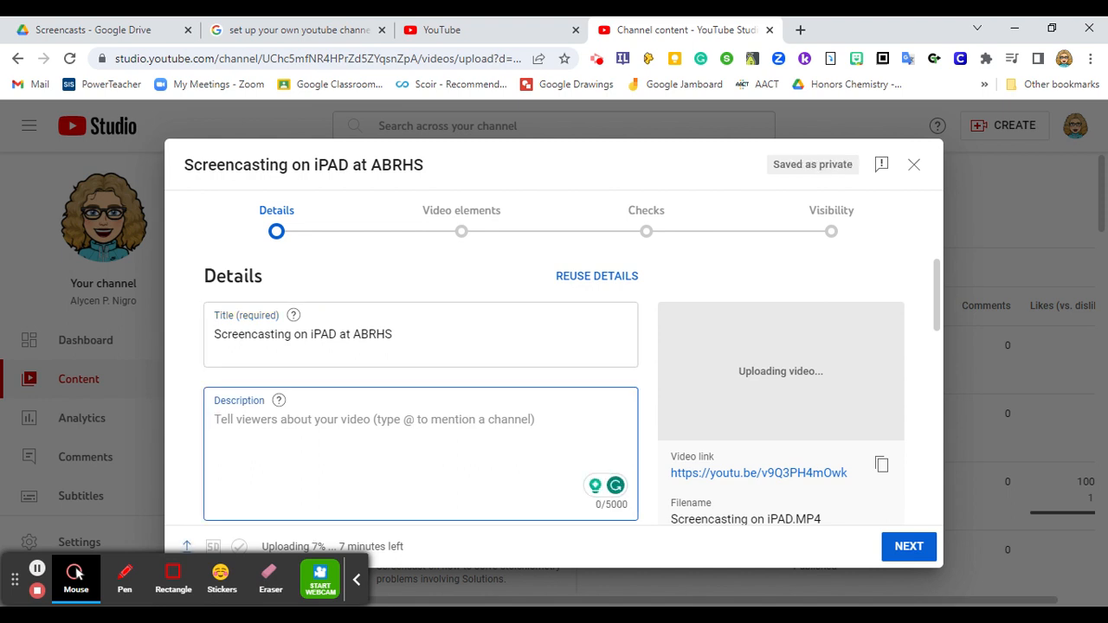
text(Screenc)
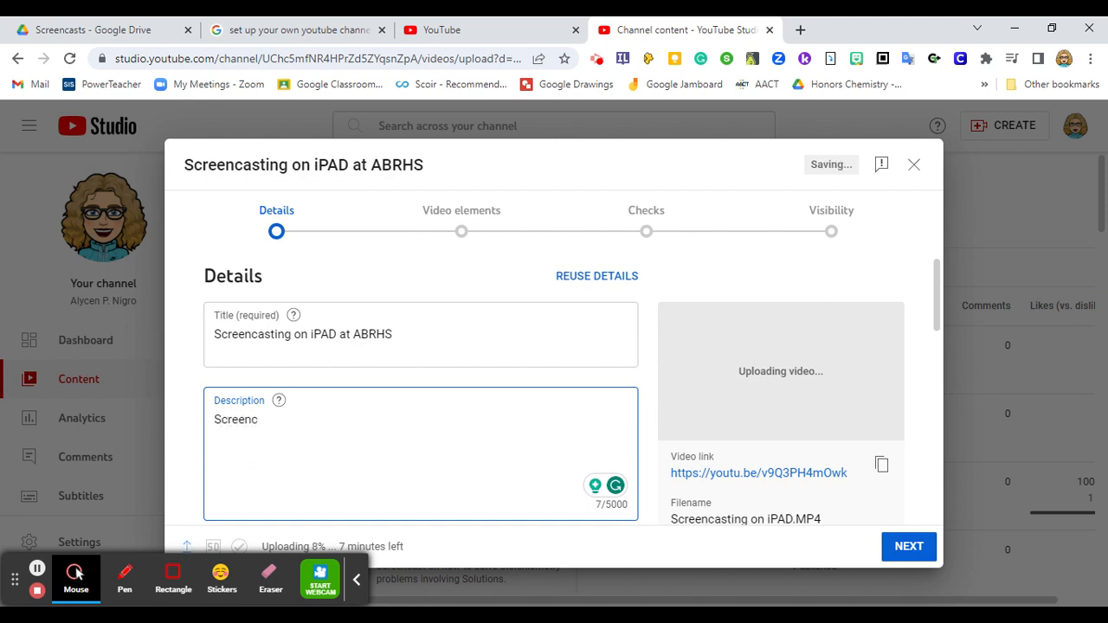
text(ast detailin)
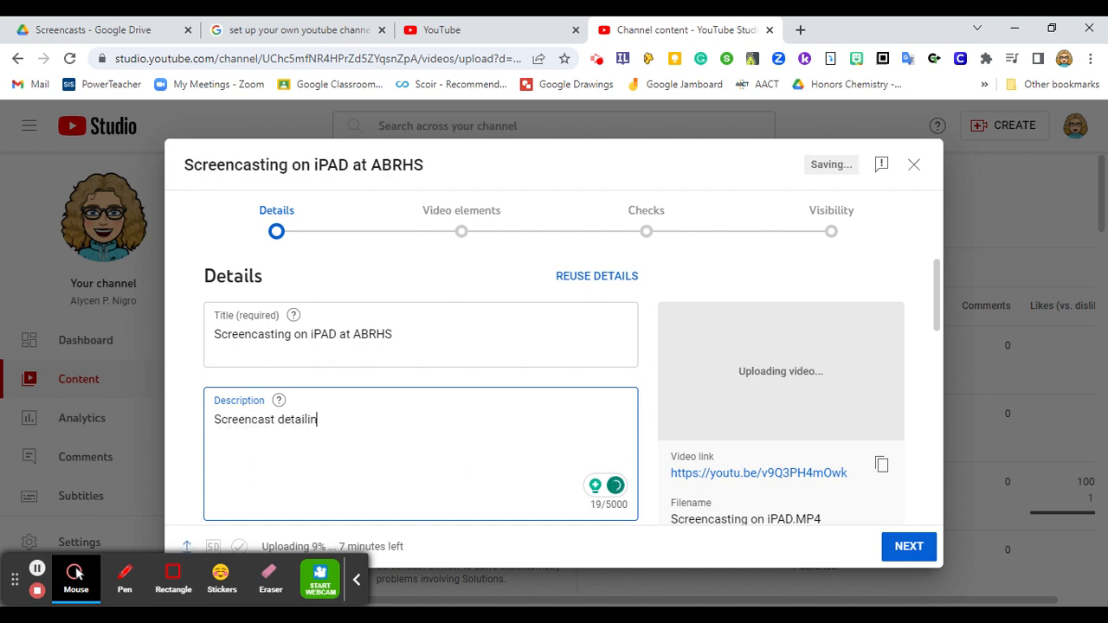
text(g how to y)
key(BackSpace)
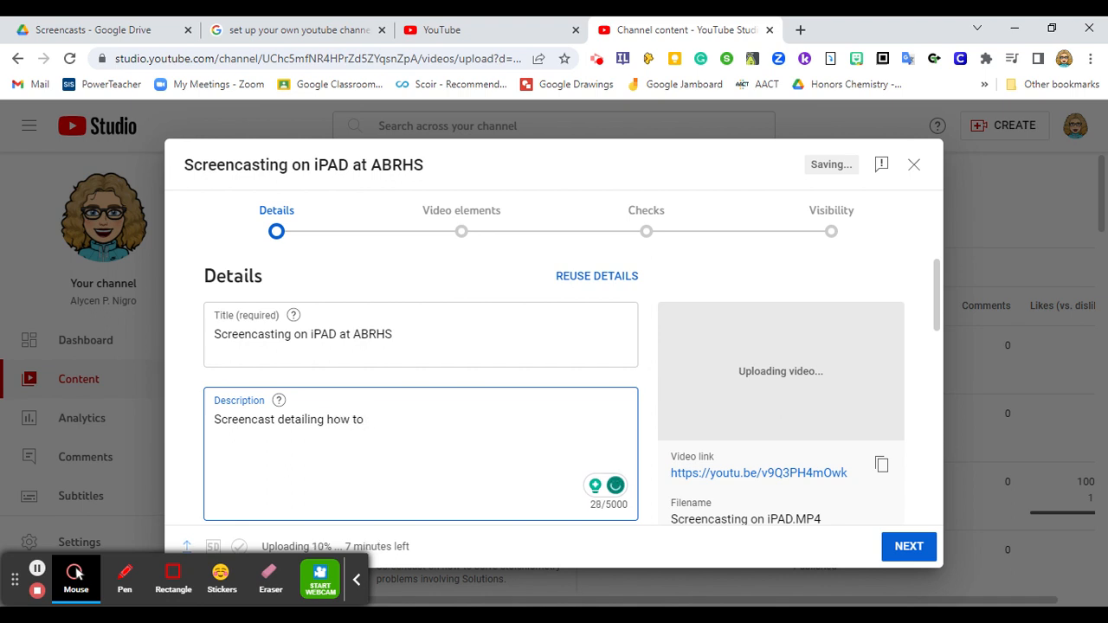
text(create a screencast o)
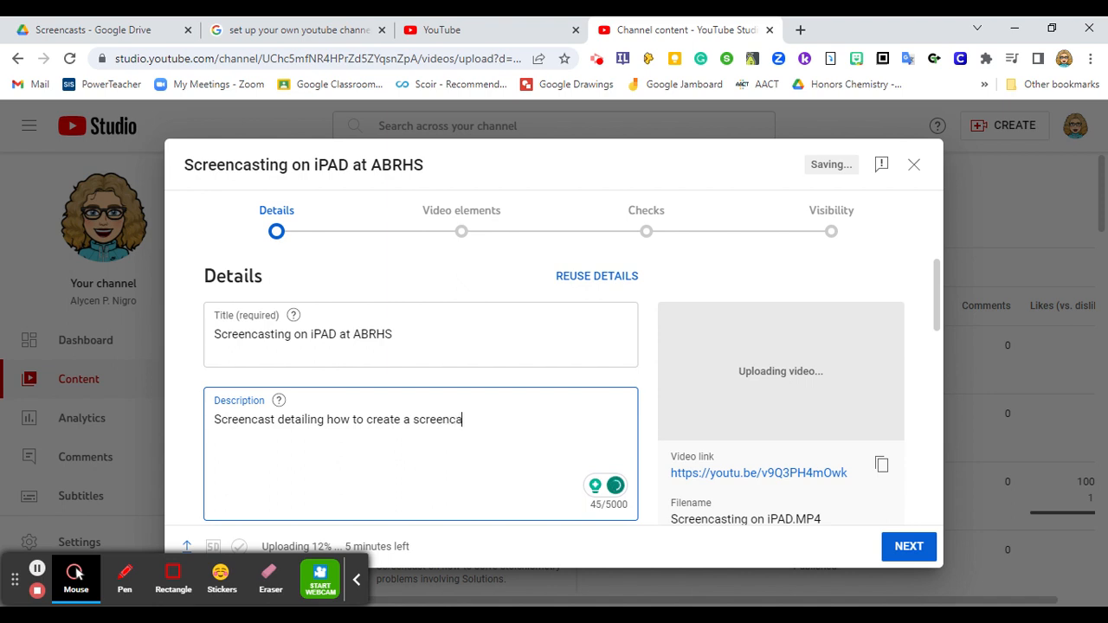
text(f materials in Notab)
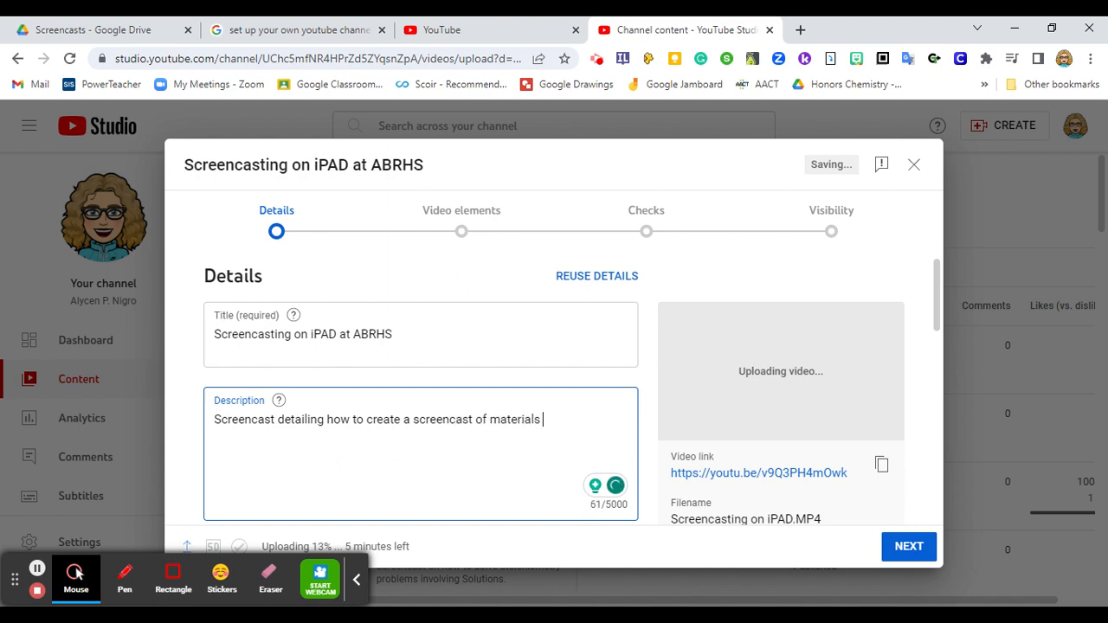
text(ility on an I)
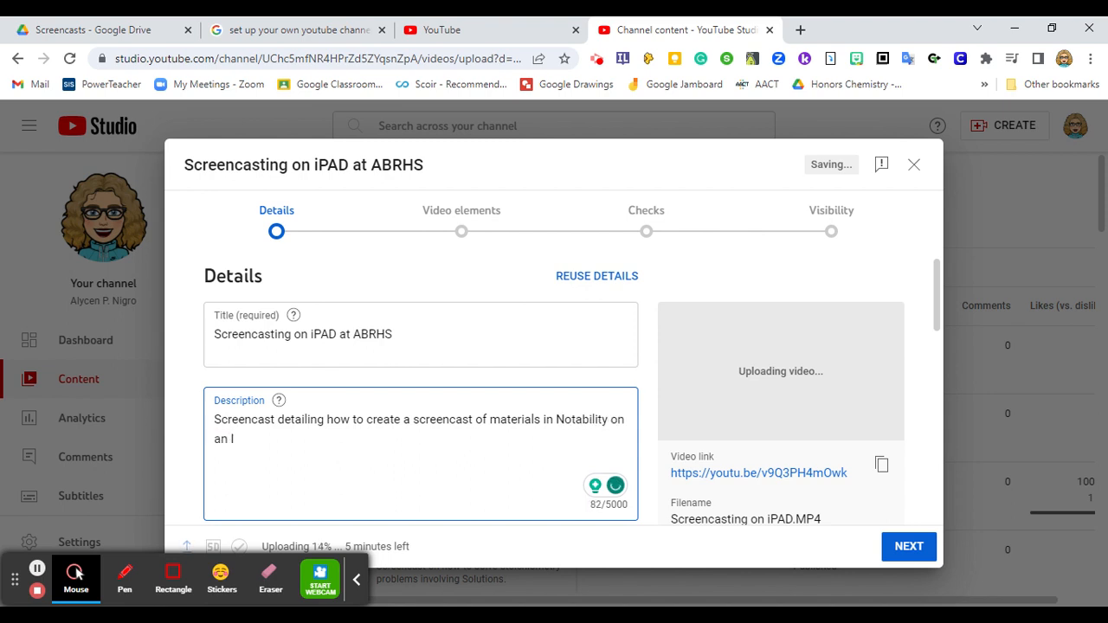
key(BackSpace)
text(iPad.)
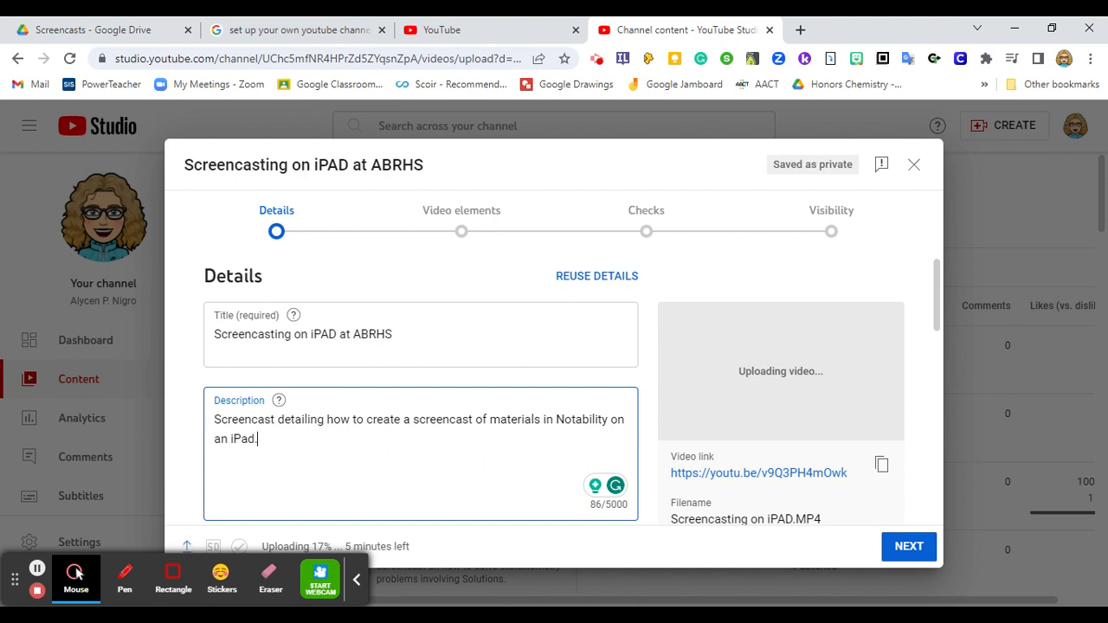
Review the thumbnail, playlist and audience settings in the video's upload details
scroll(553, 390, down, 1)
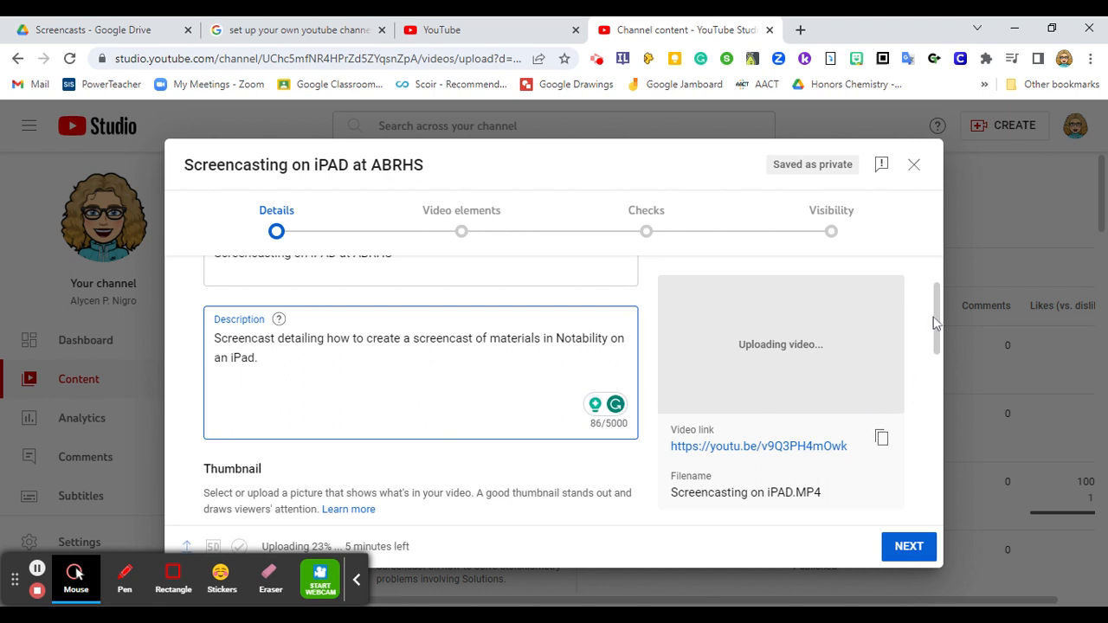
drag(934, 323, 943, 366)
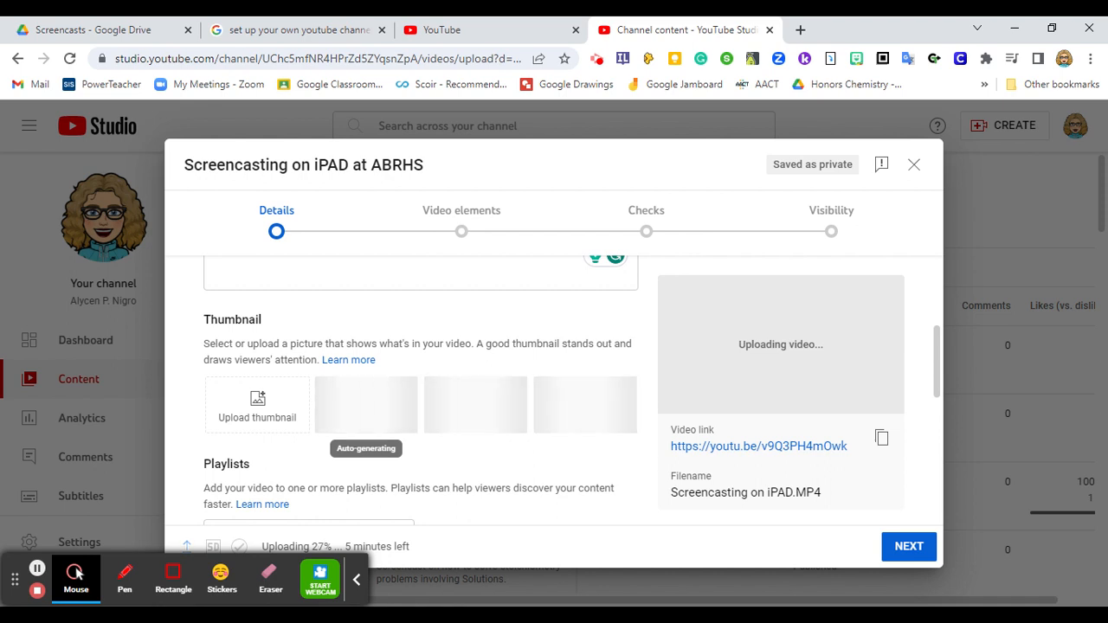
scroll(454, 432, down, 2)
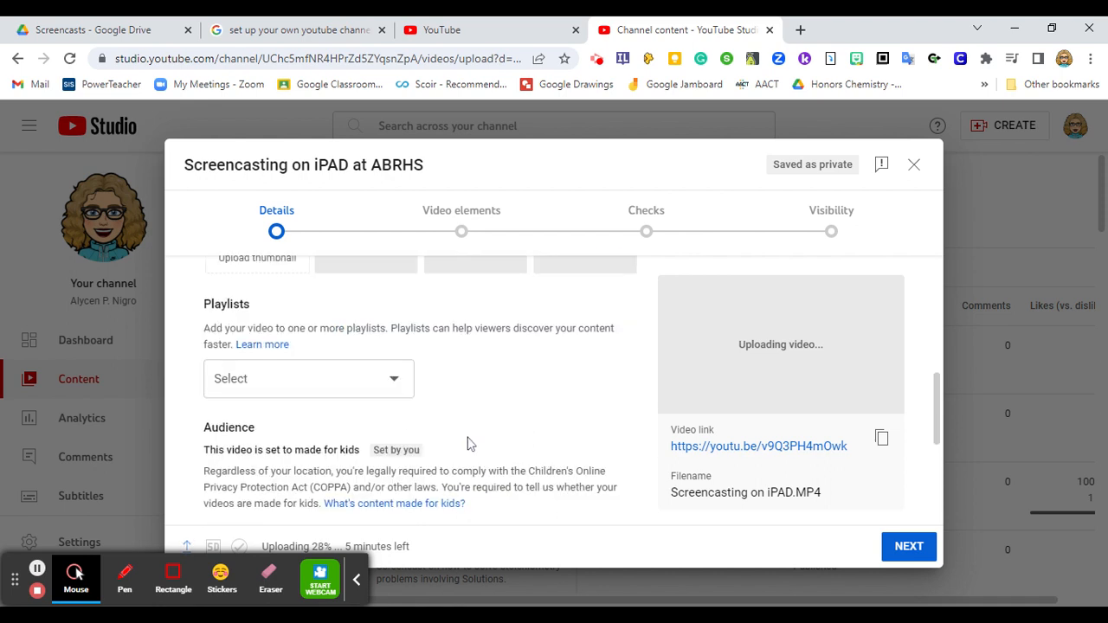
scroll(352, 520, down, 2)
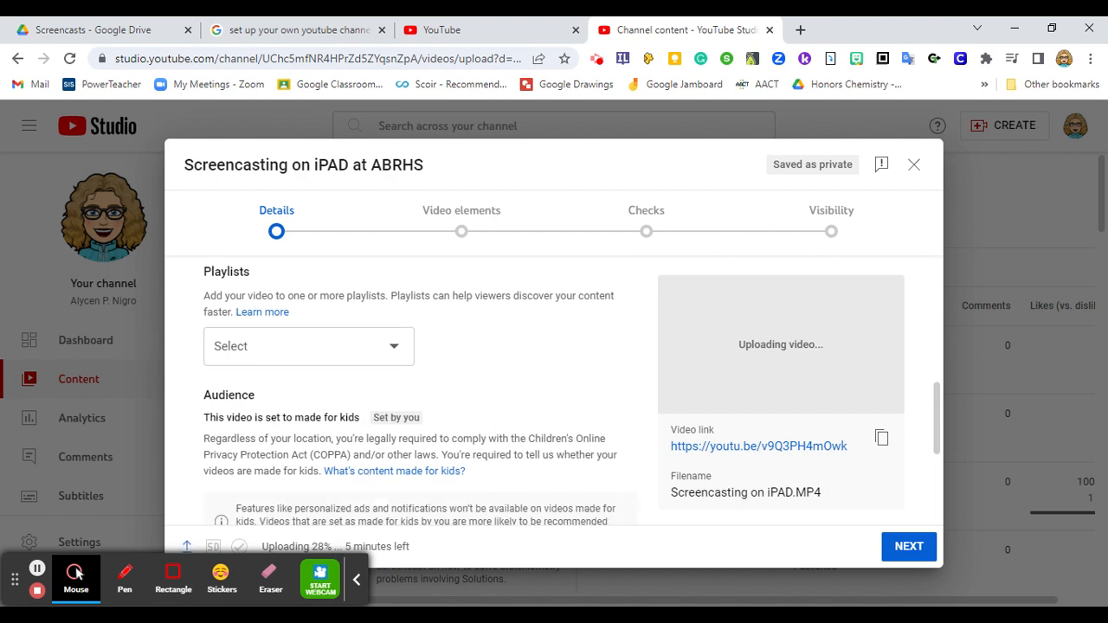
scroll(207, 443, down, 2)
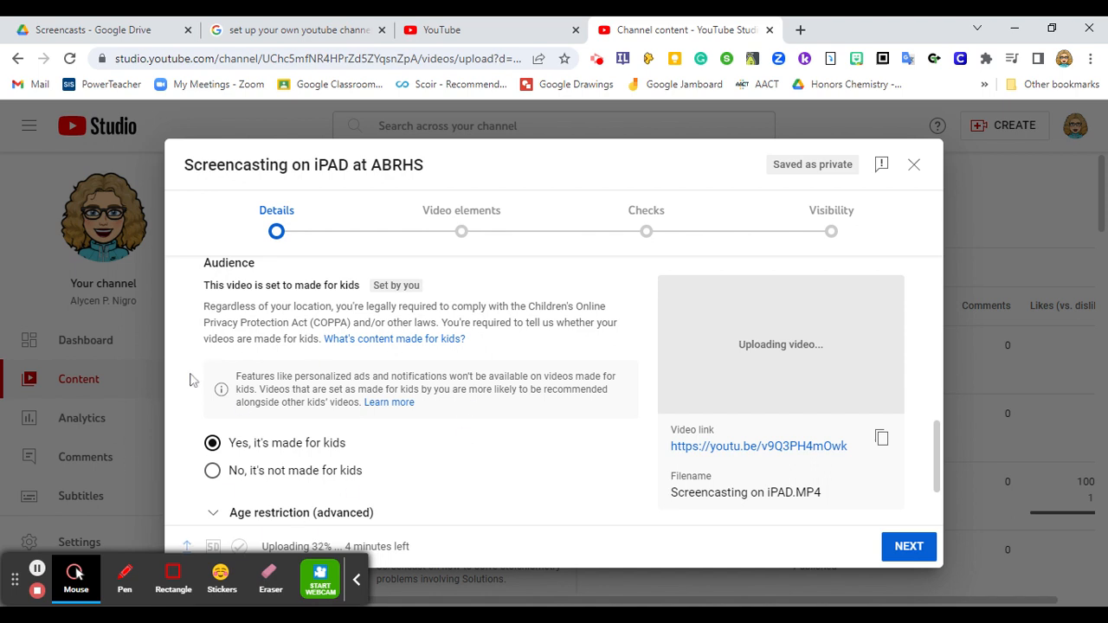
scroll(446, 370, down, 2)
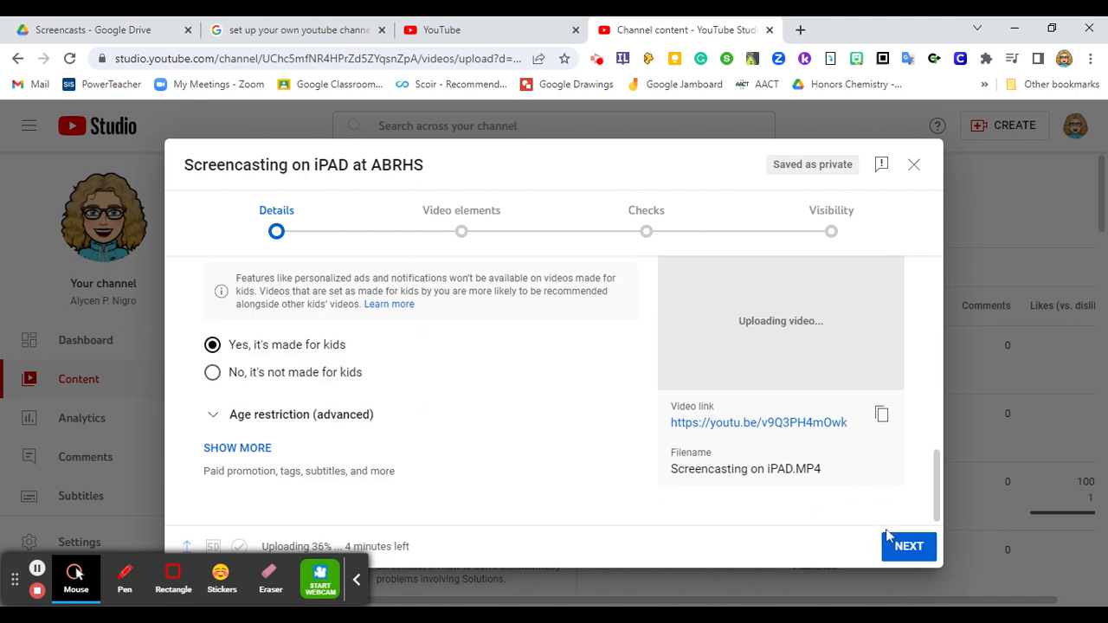
Advance the upload through Video elements to Checks without adding subtitles, an end screen or cards
click(909, 548)
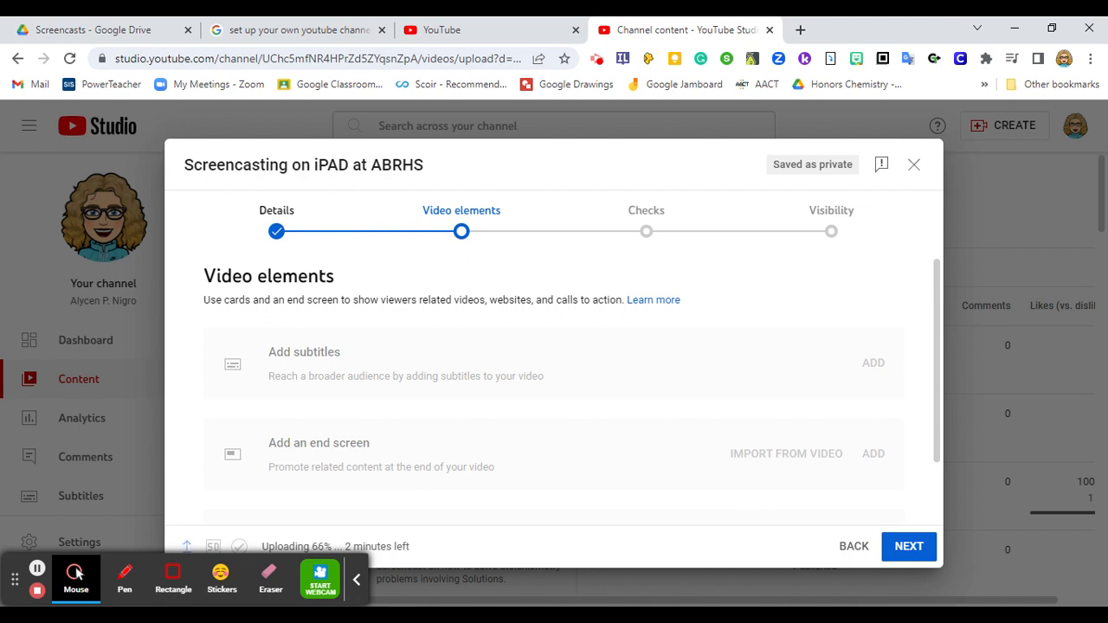
scroll(591, 371, down, 1)
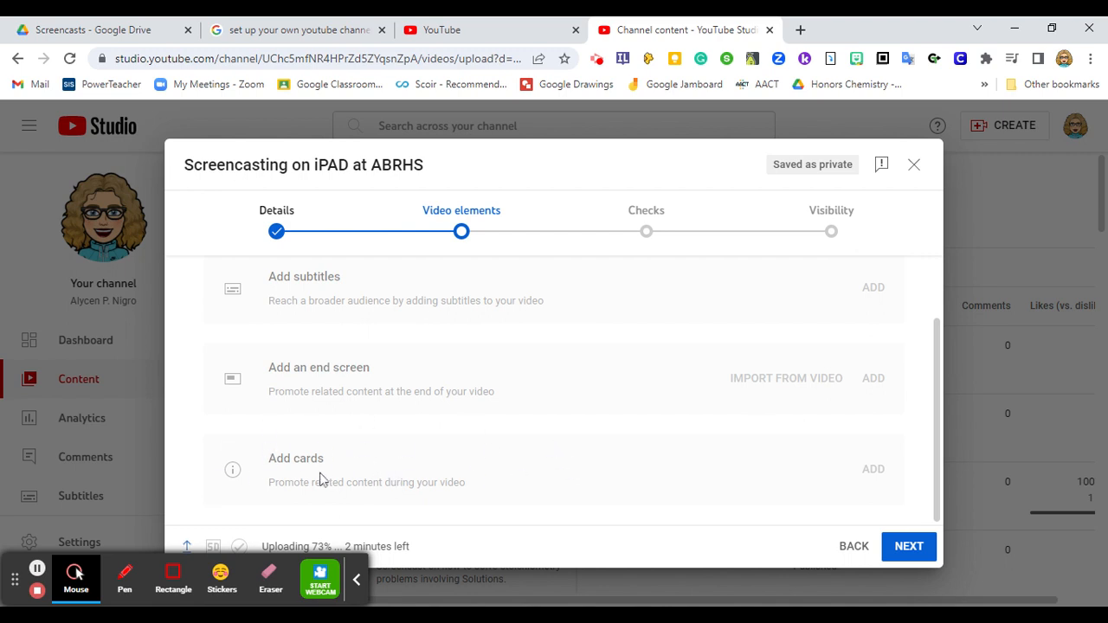
click(905, 550)
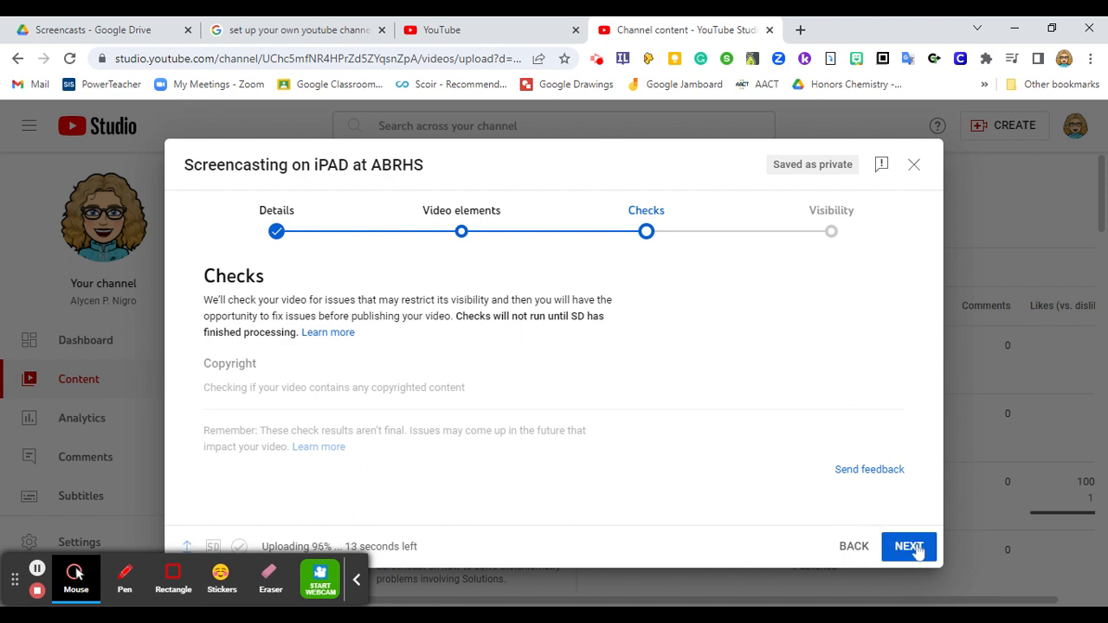
Continue past the Checks stage to Visibility and set the Screencasting on iPAD at ABRHS video to Public
click(916, 548)
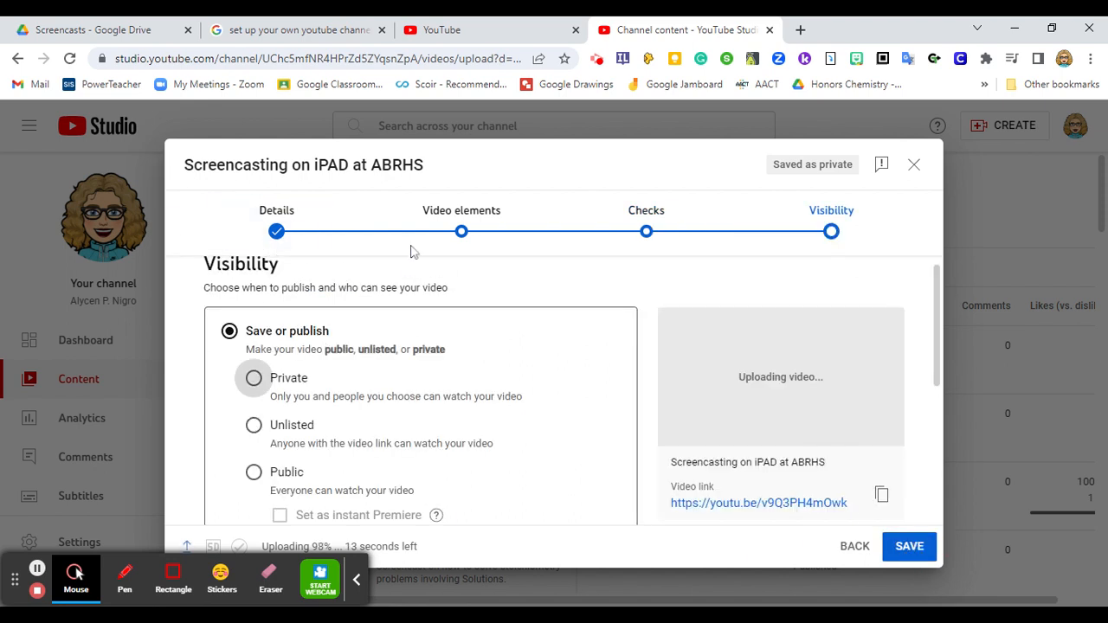
scroll(384, 366, down, 1)
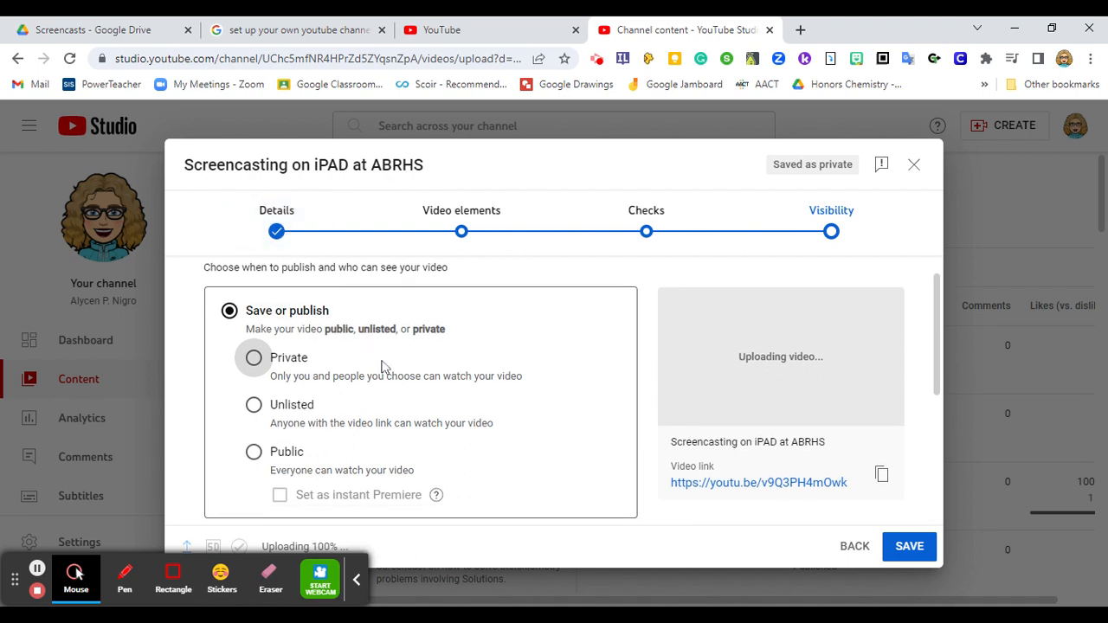
scroll(384, 366, down, 2)
click(254, 392)
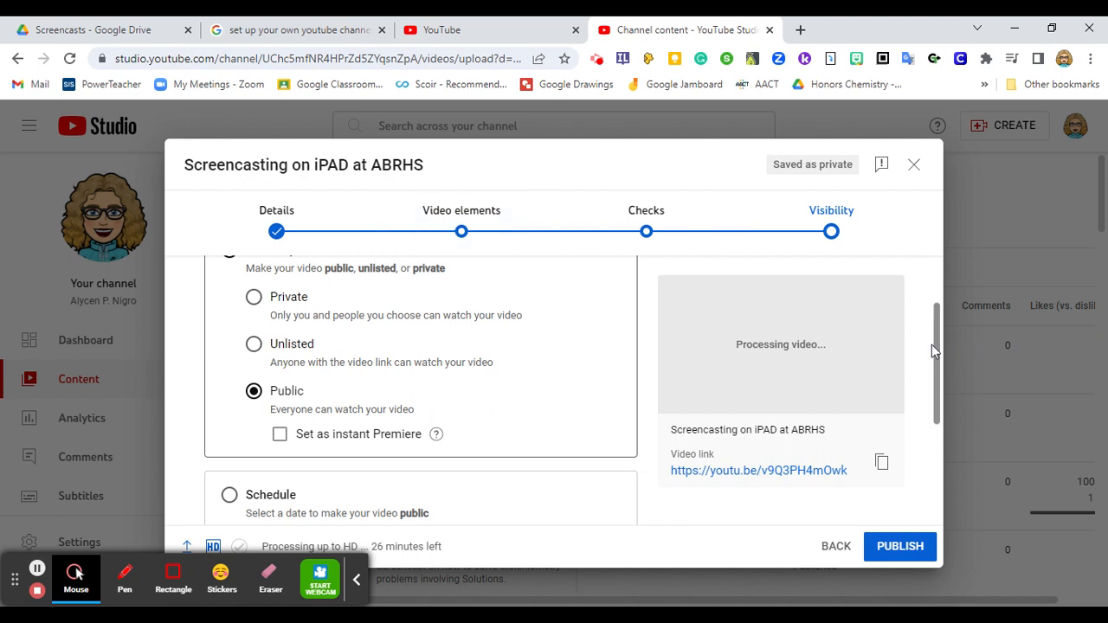
Review the scheduling option and pre-publish guidance, then publish the video and dismiss the processing notice
drag(935, 345, 941, 406)
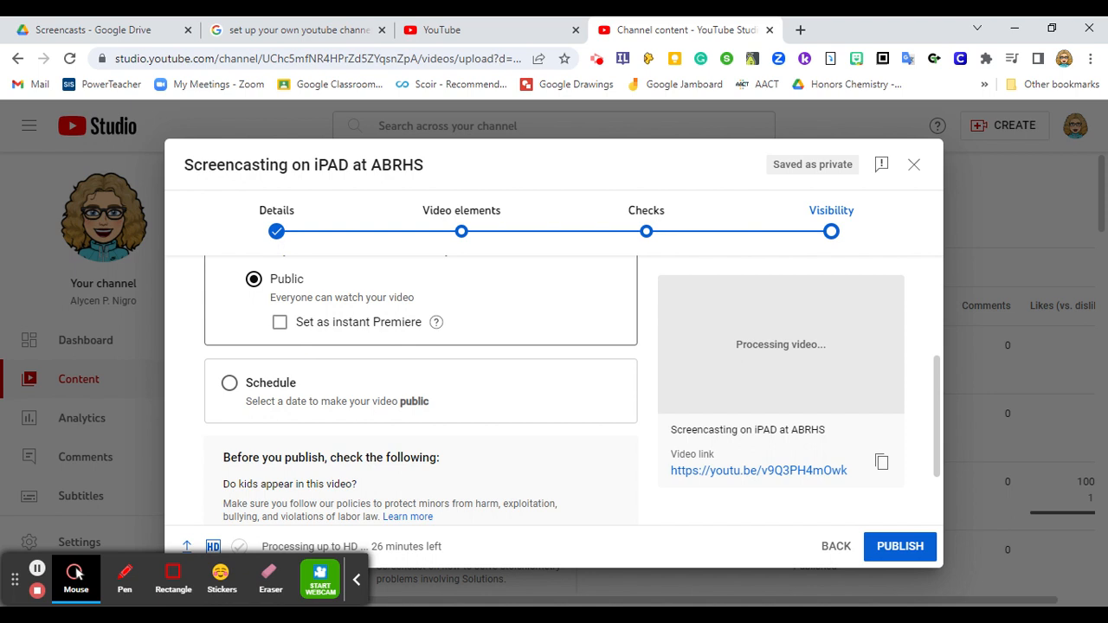
scroll(497, 467, down, 1)
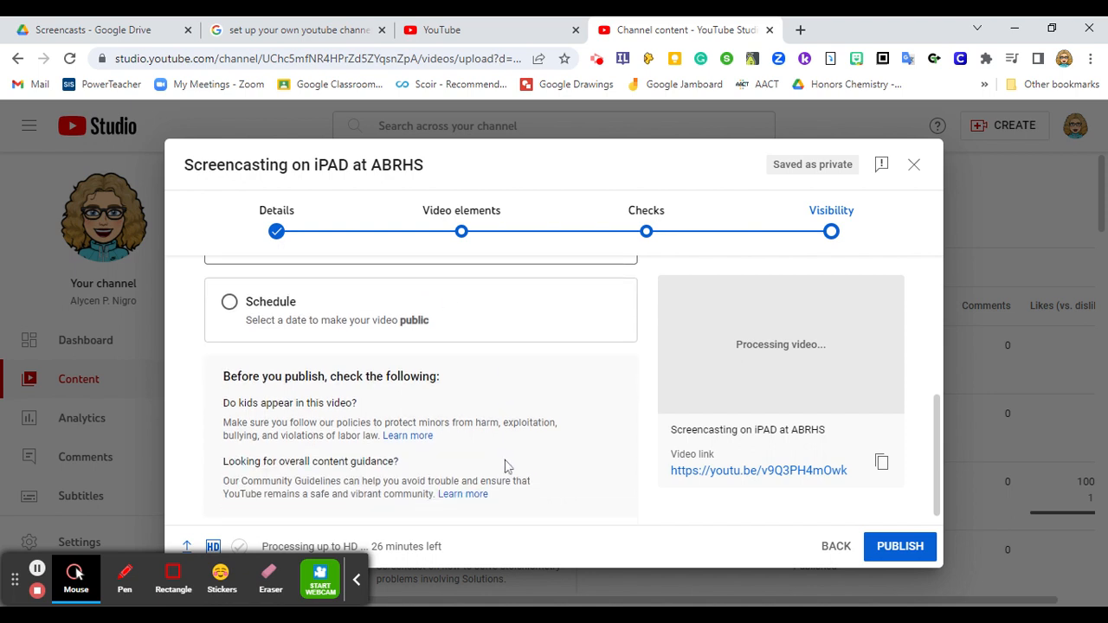
click(900, 545)
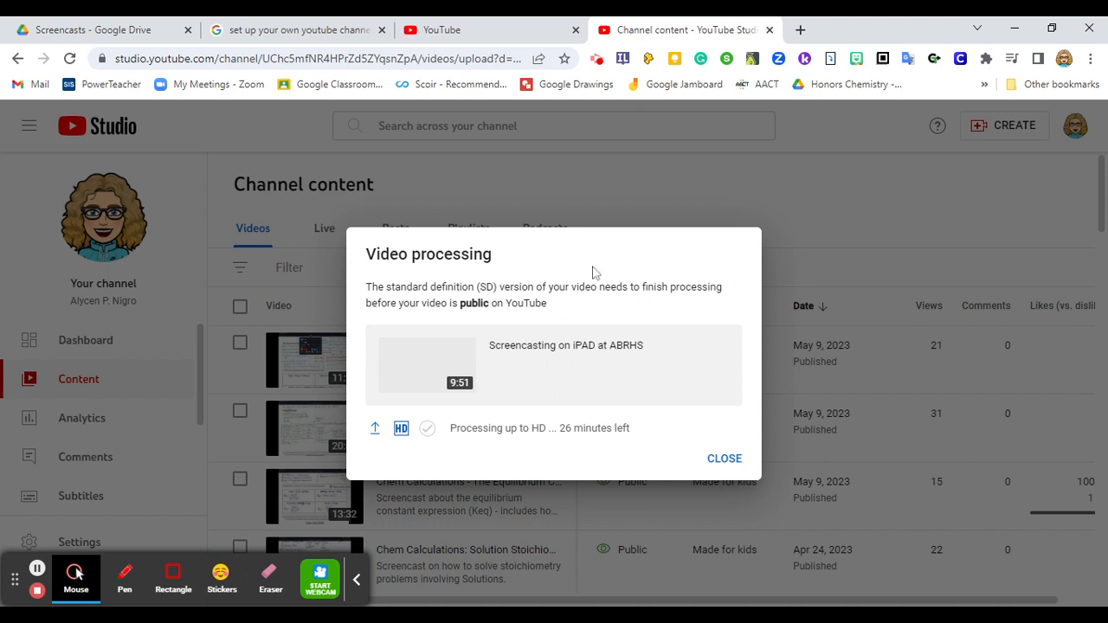
click(724, 460)
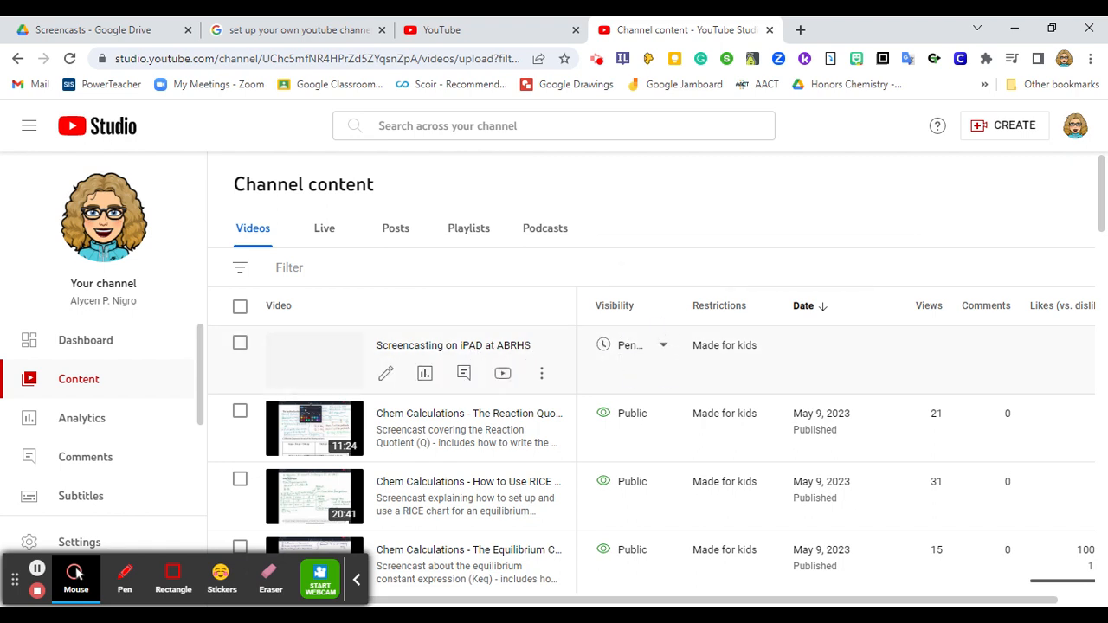
Copy the shareable link of the Screencasting on iPAD at ABRHS video from the channel content list
mouse_move(636, 357)
click(543, 378)
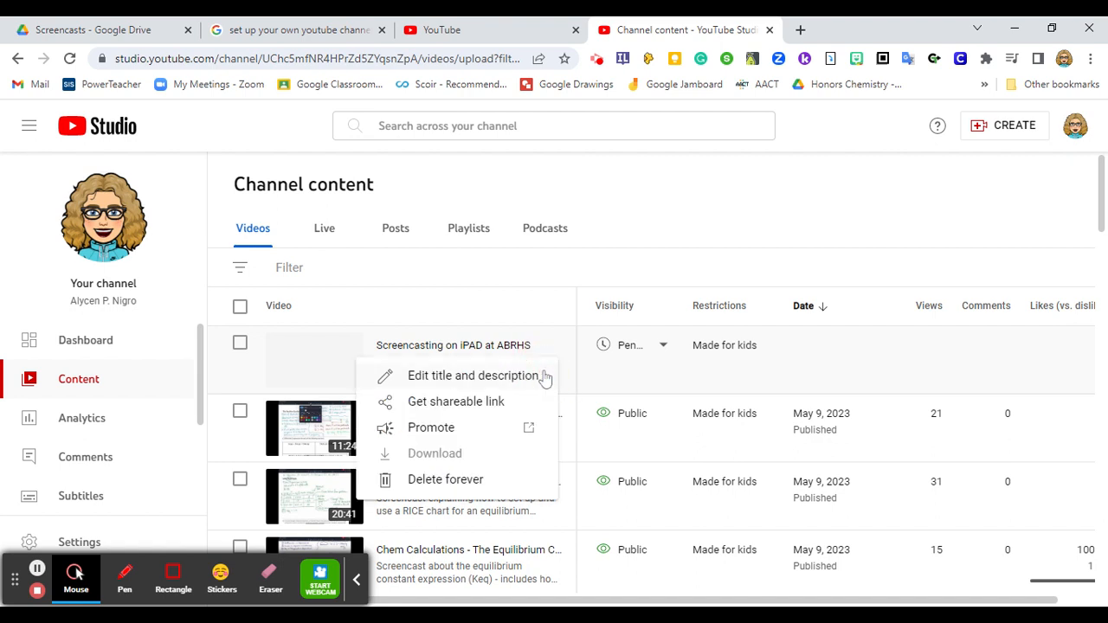
click(425, 404)
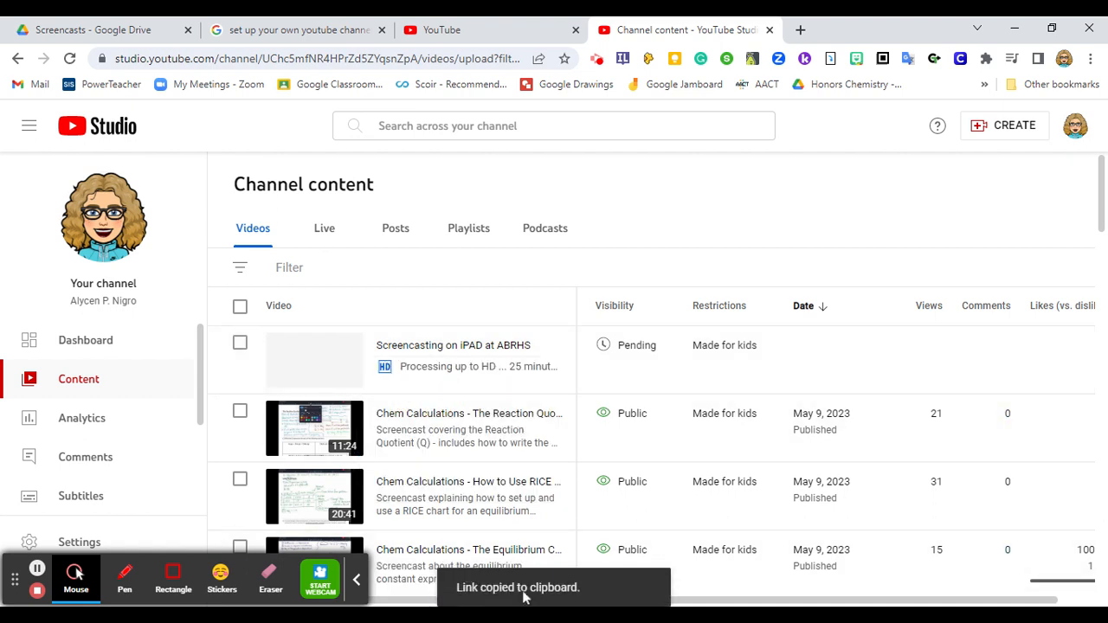
Open the copied video link in a new browser tab to check its watch page, then close that tab
click(800, 29)
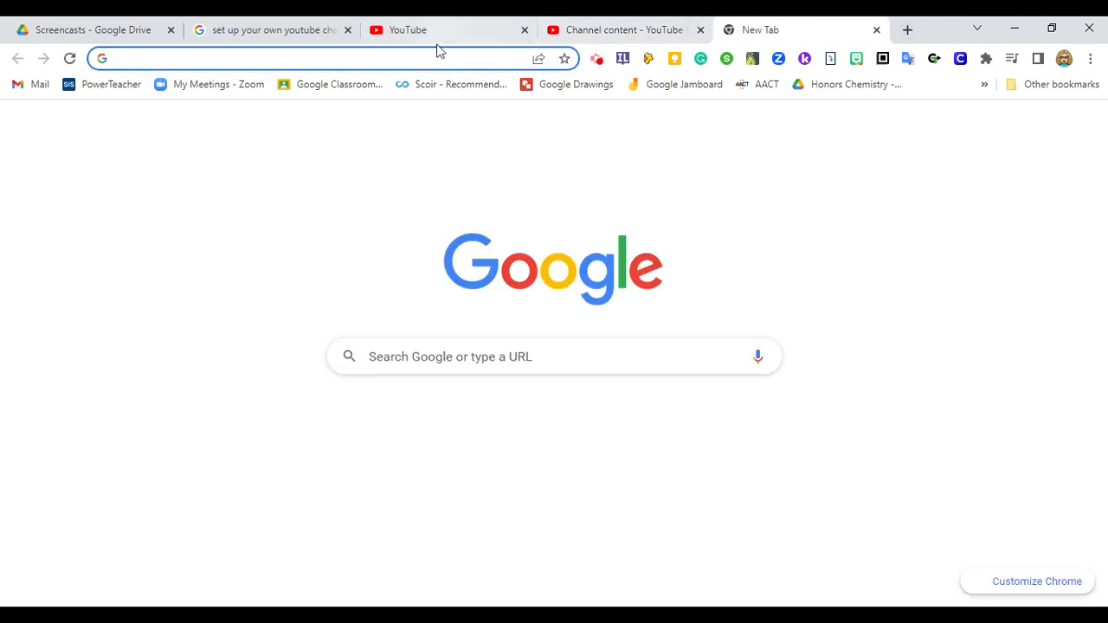
click(438, 57)
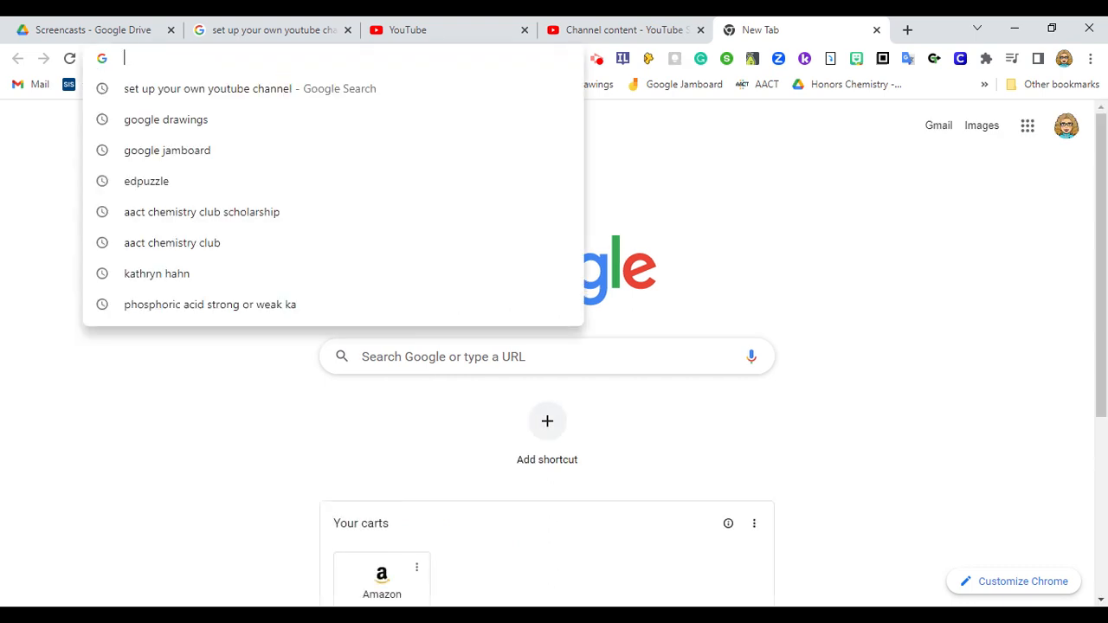
key(ctrl+v)
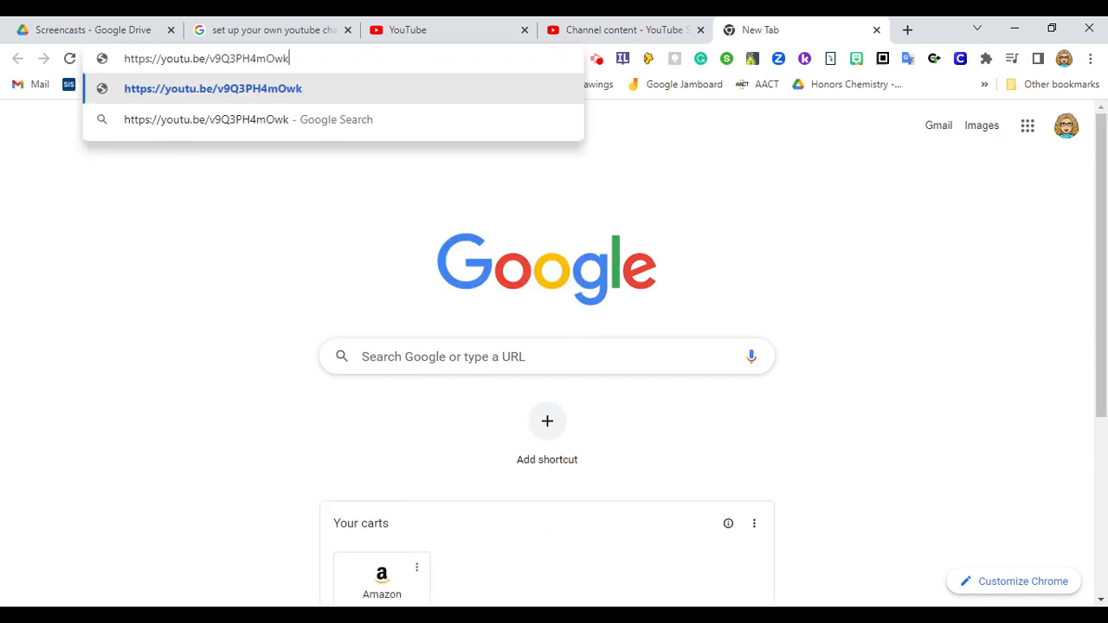
key(Return)
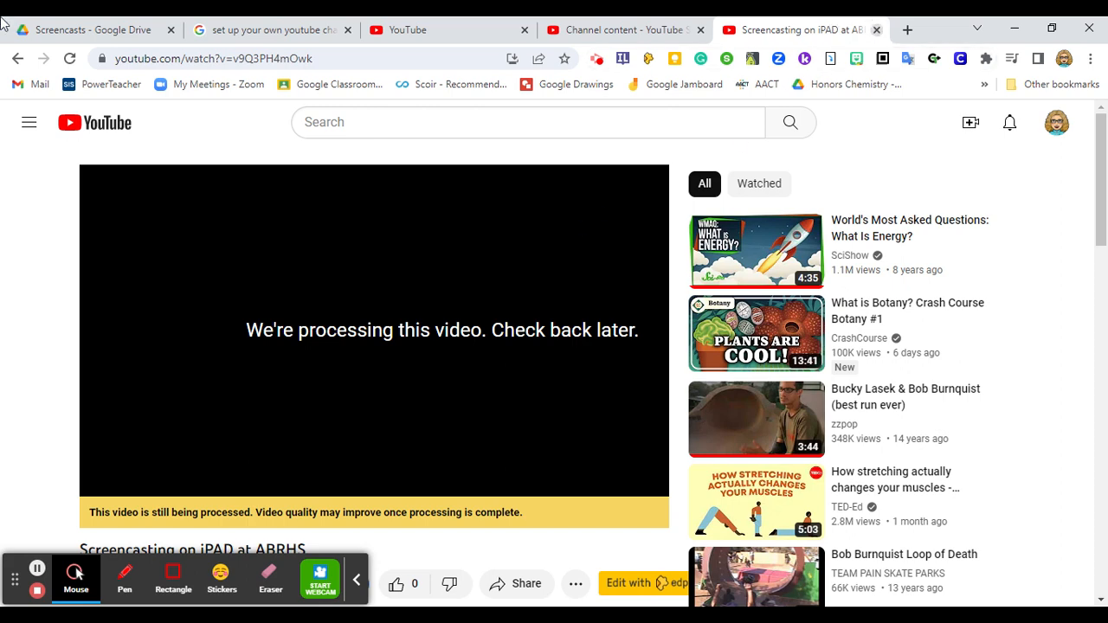
click(876, 30)
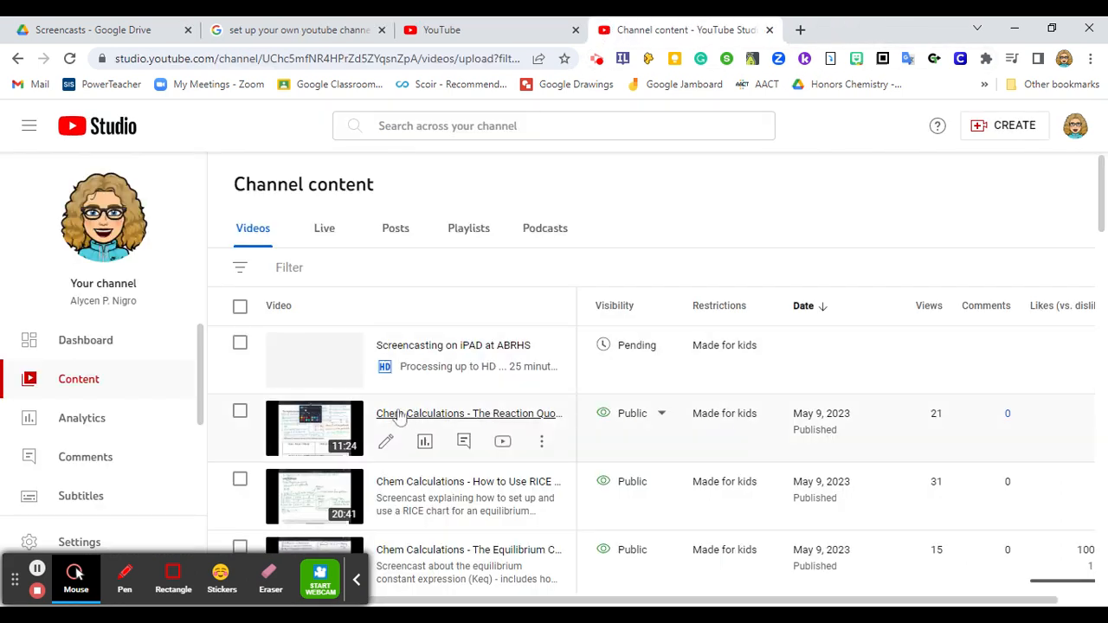
Copy the shareable link of the Chem Calculations video on the Reaction Quotient and check its playback in a temporary browser tab
click(539, 443)
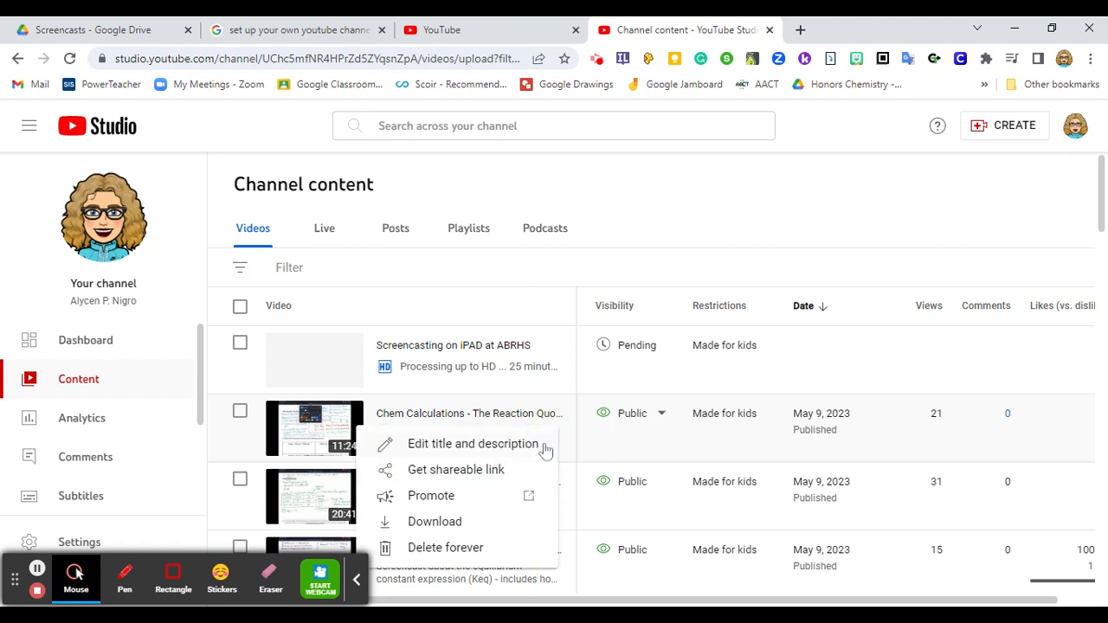
click(452, 470)
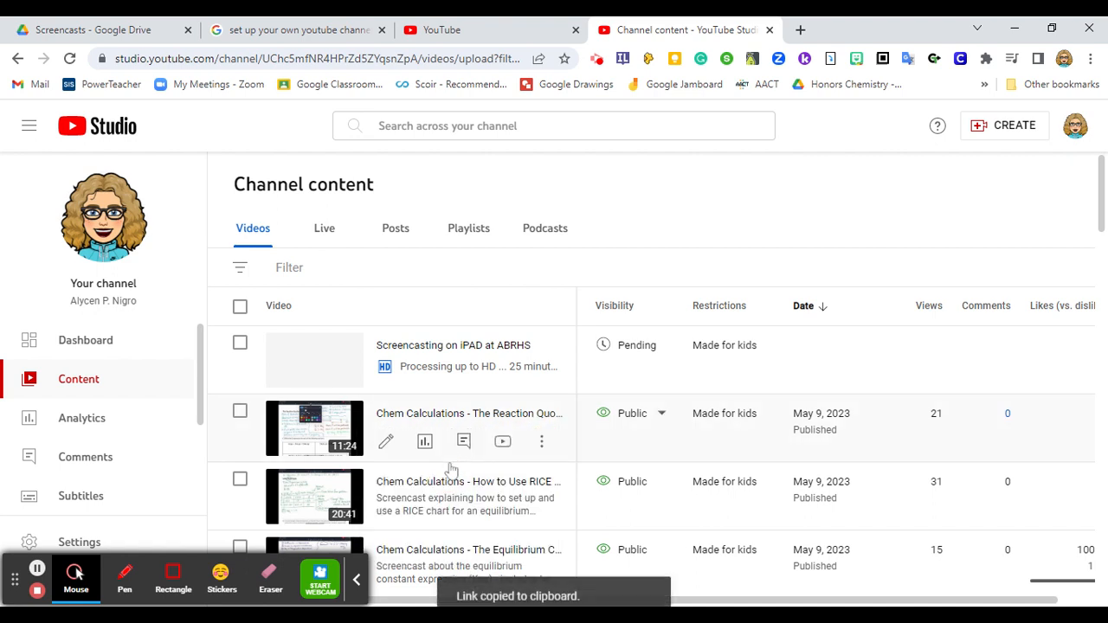
click(800, 29)
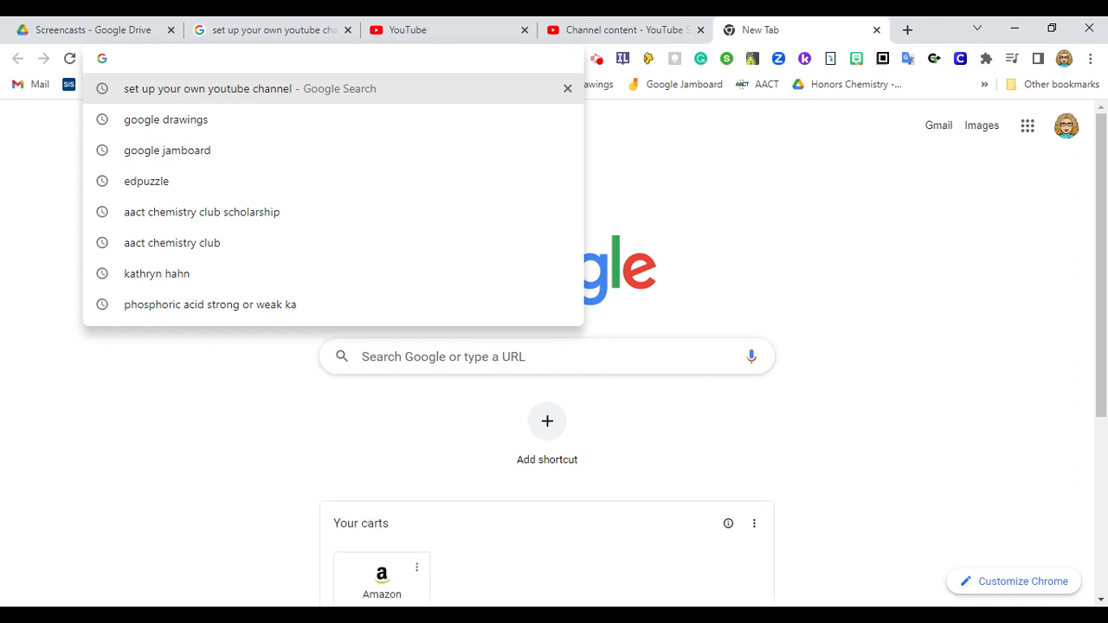
key(ctrl+v)
key(Return)
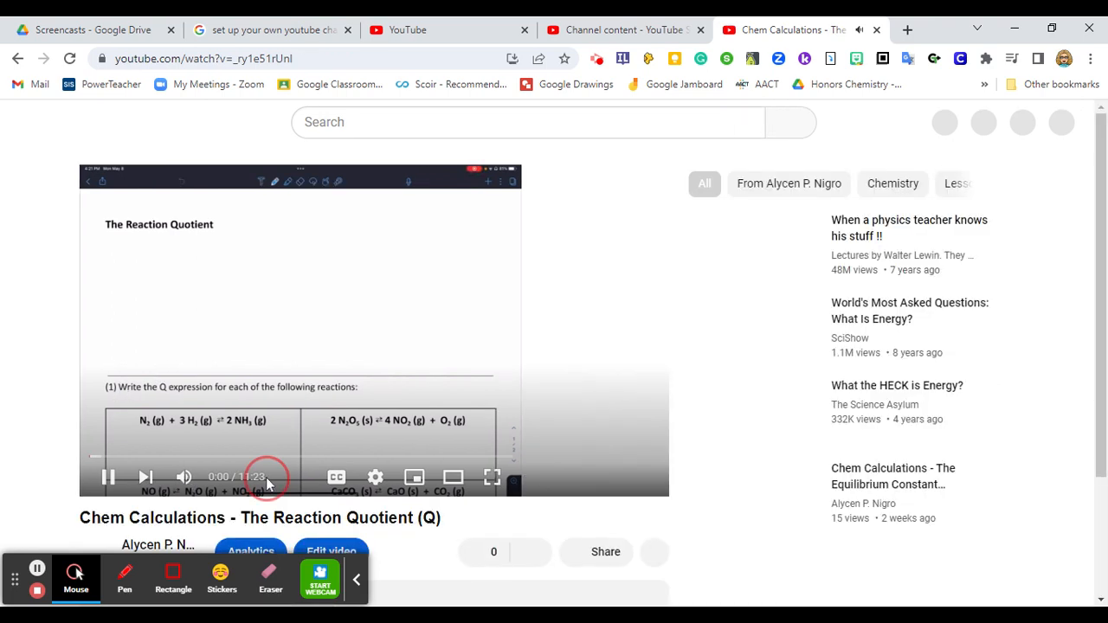
click(257, 477)
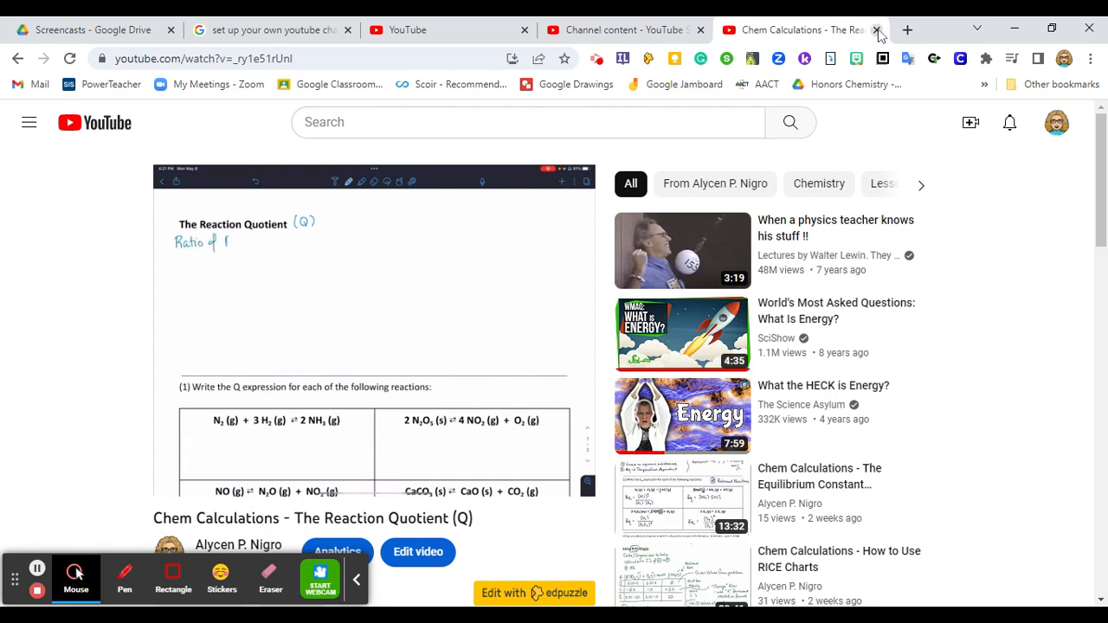
click(876, 30)
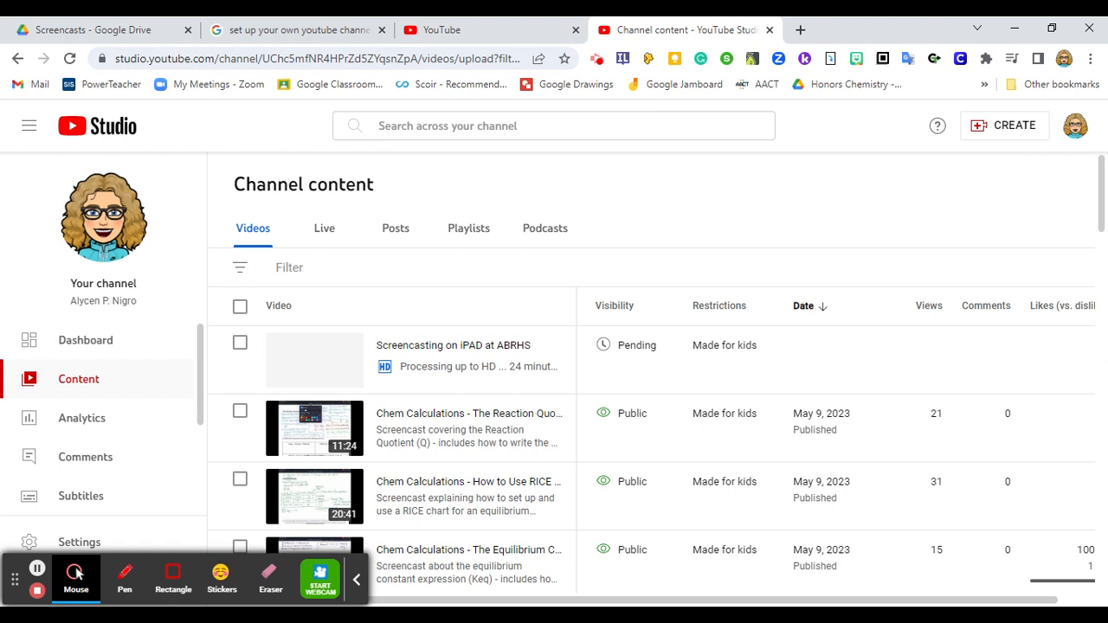
mouse_move(451, 359)
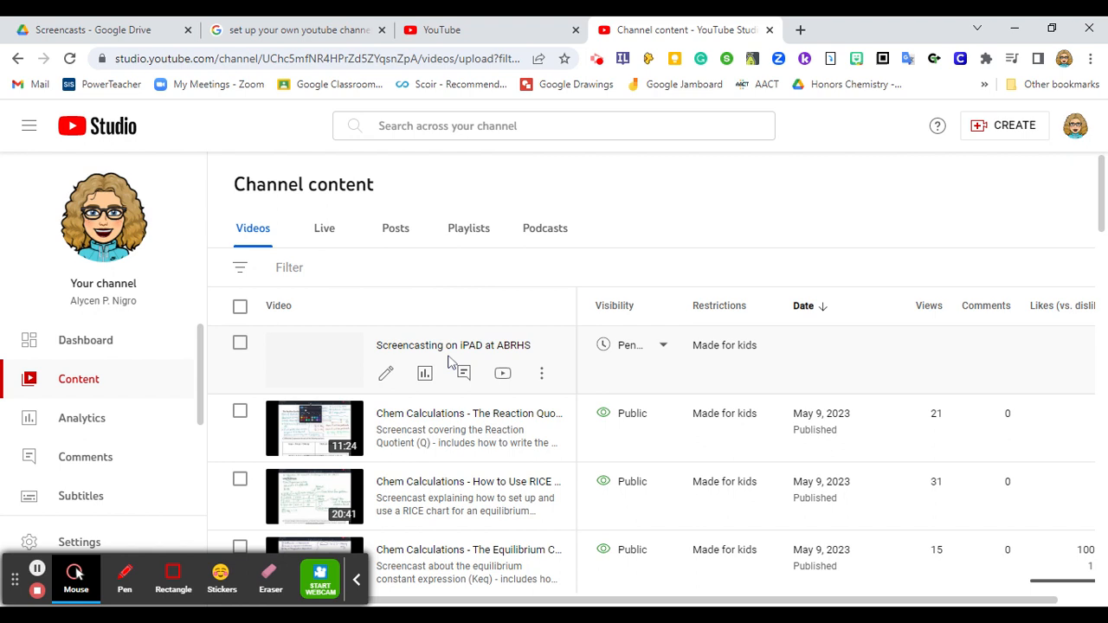